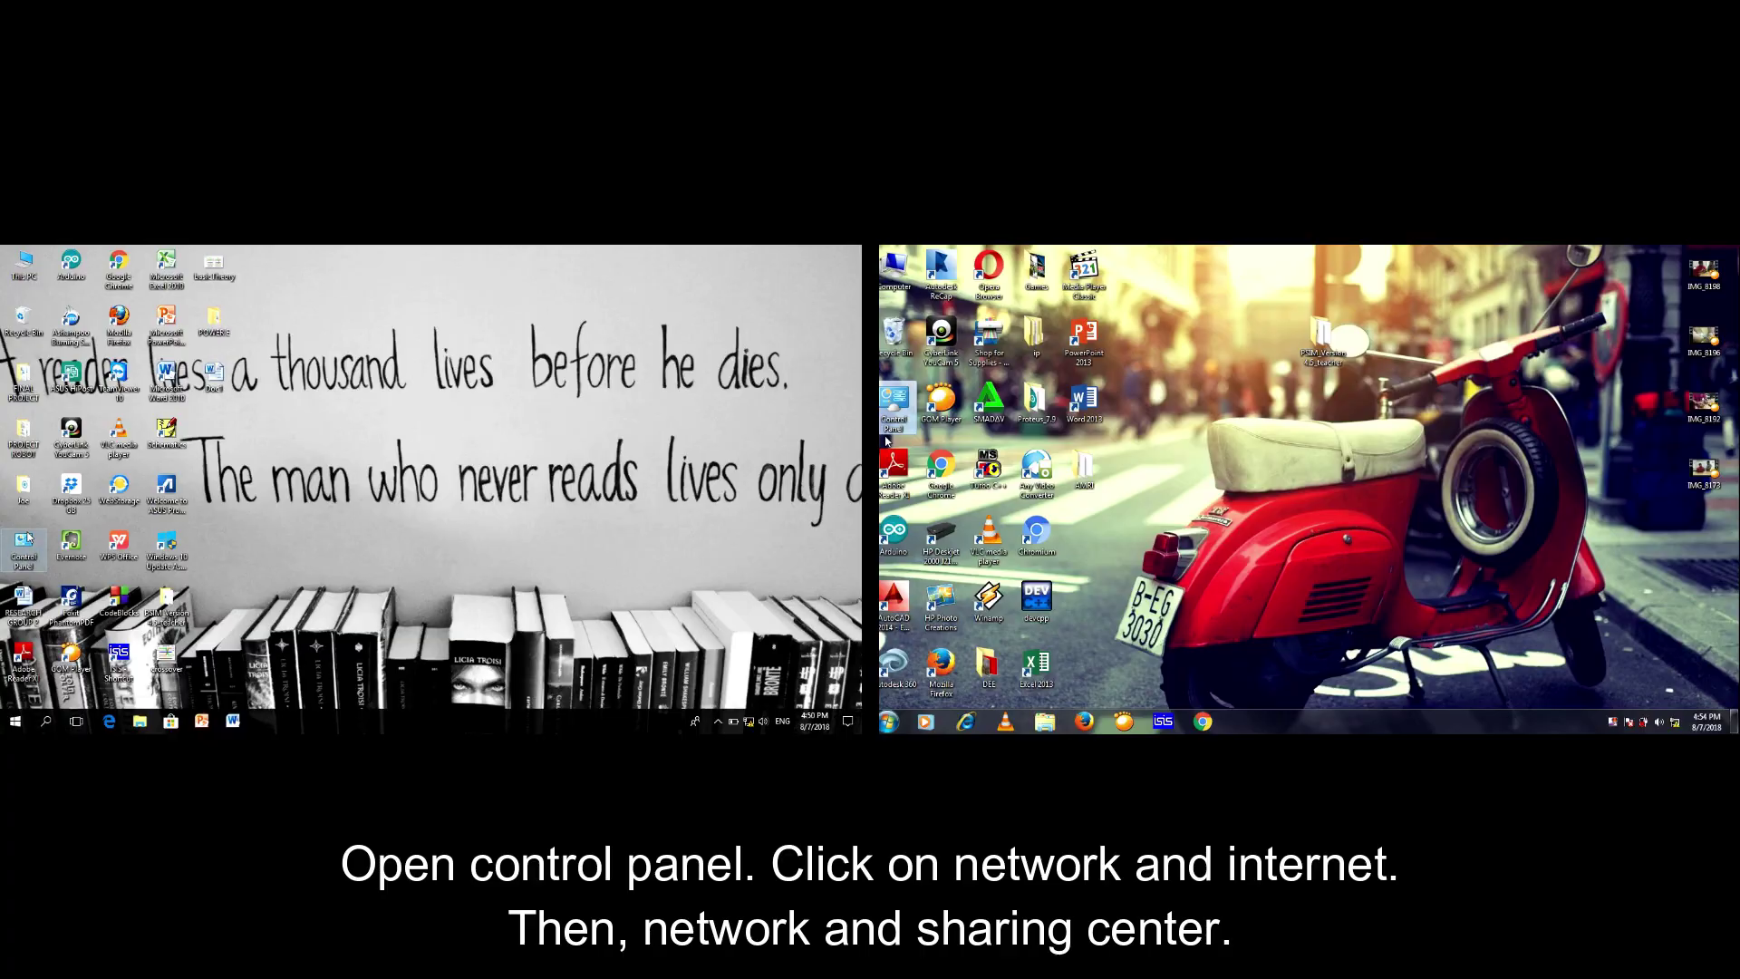
- Open Control Panel's Network and Sharing Center on both the left and right PCs
{"action": "double_click", "coordinate": [895, 408]}
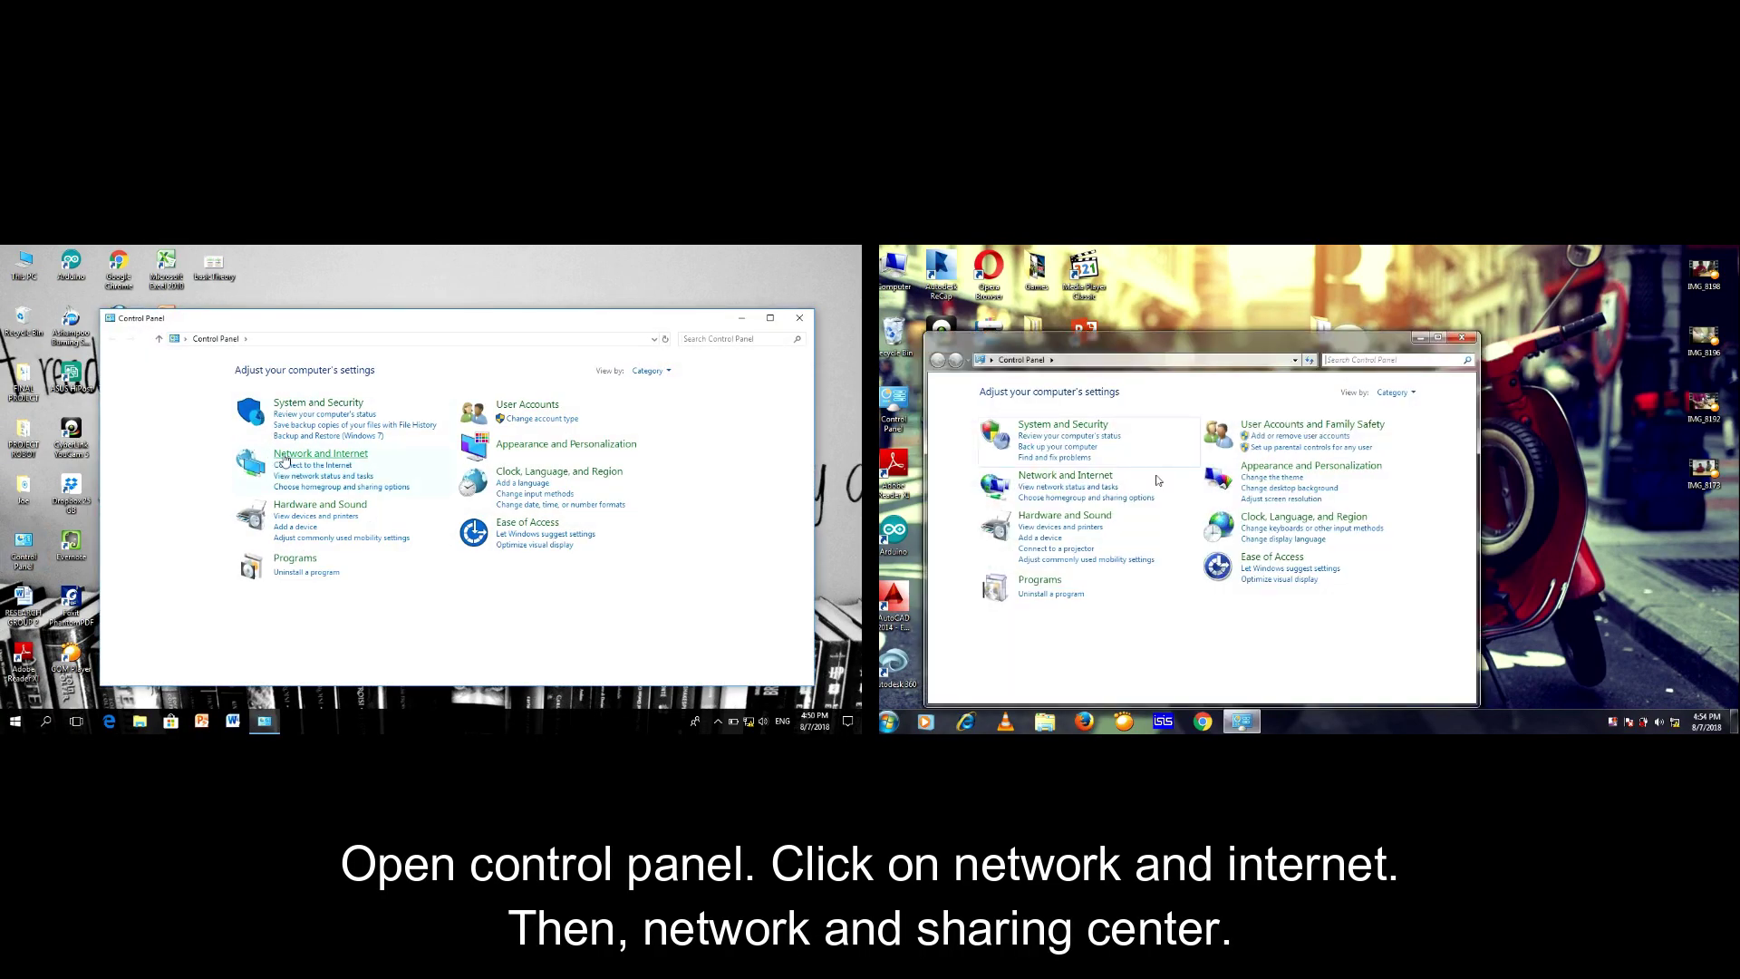
{"action": "left_click", "coordinate": [285, 456]}
{"action": "left_click", "coordinate": [1088, 479]}
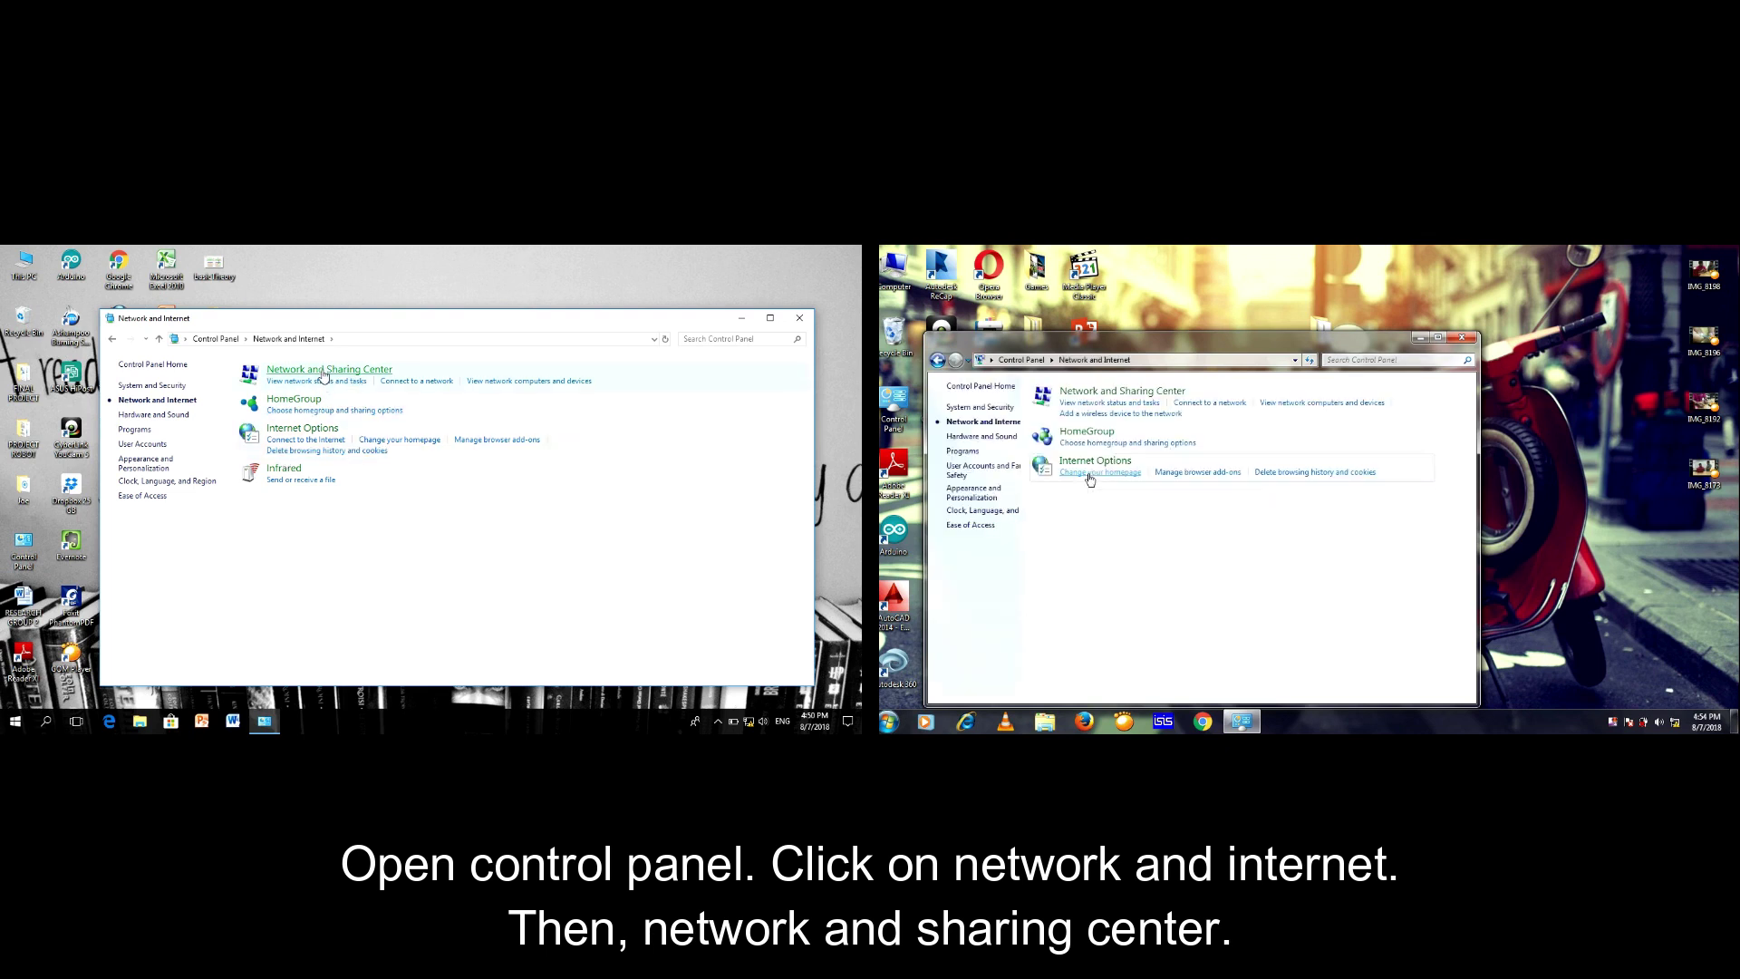
{"action": "left_click", "coordinate": [323, 371]}
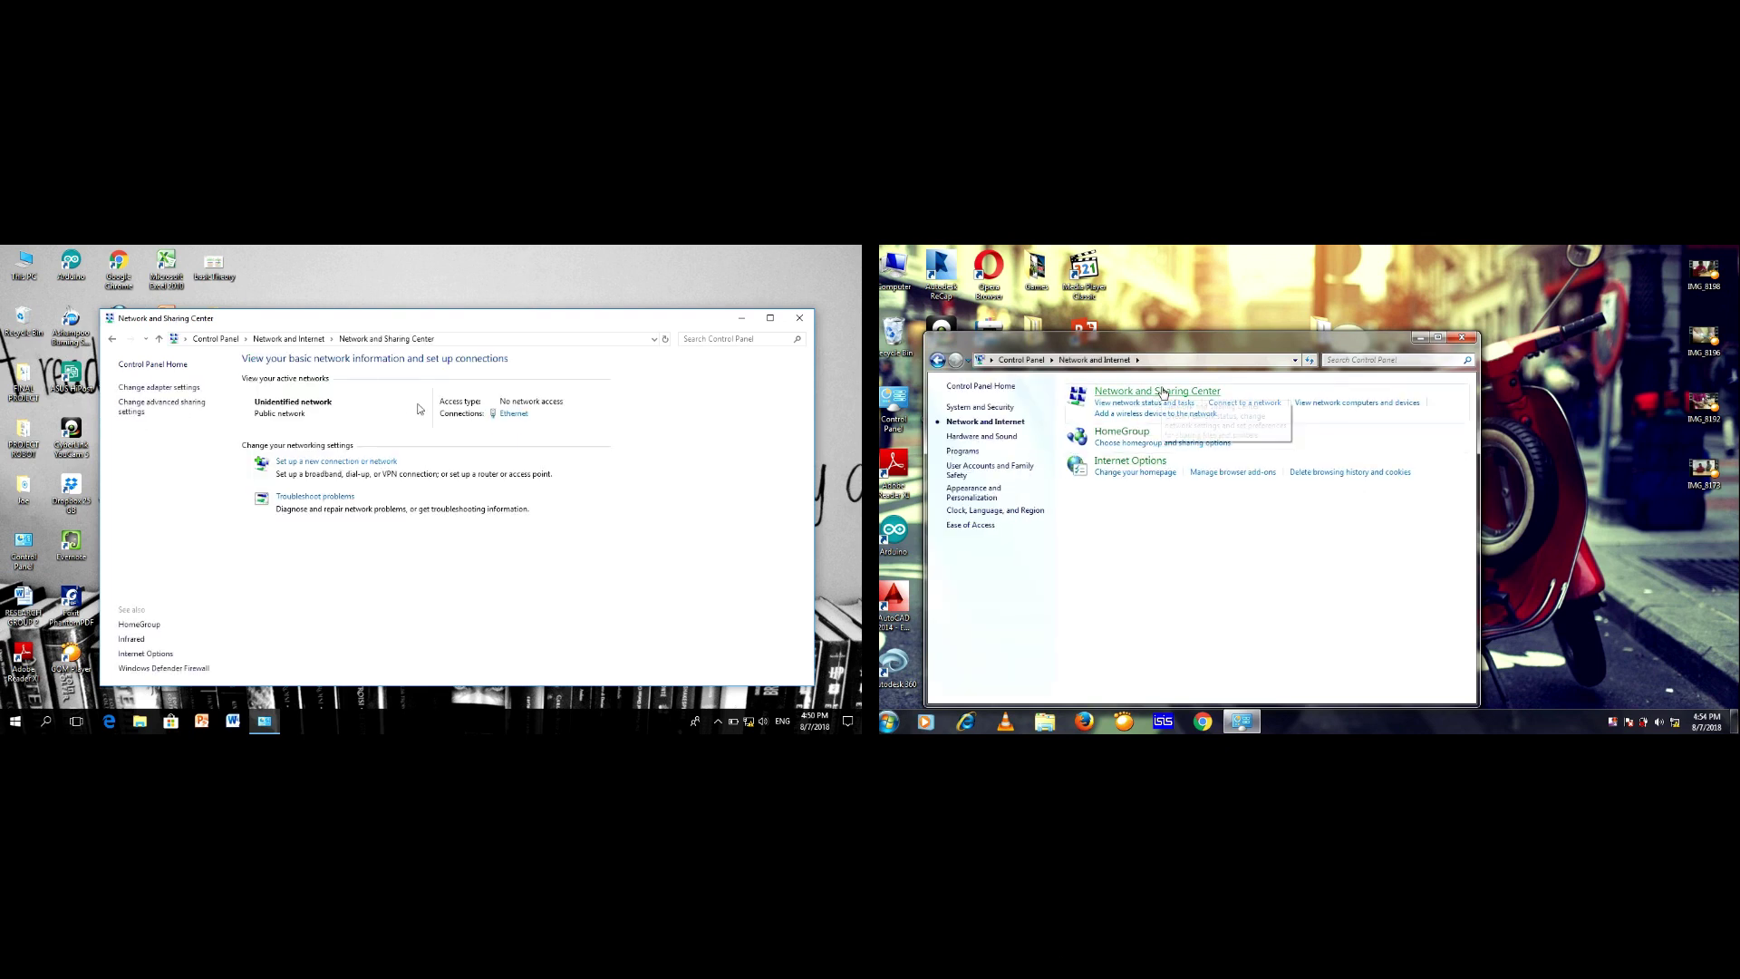
{"action": "left_click", "coordinate": [1163, 392]}
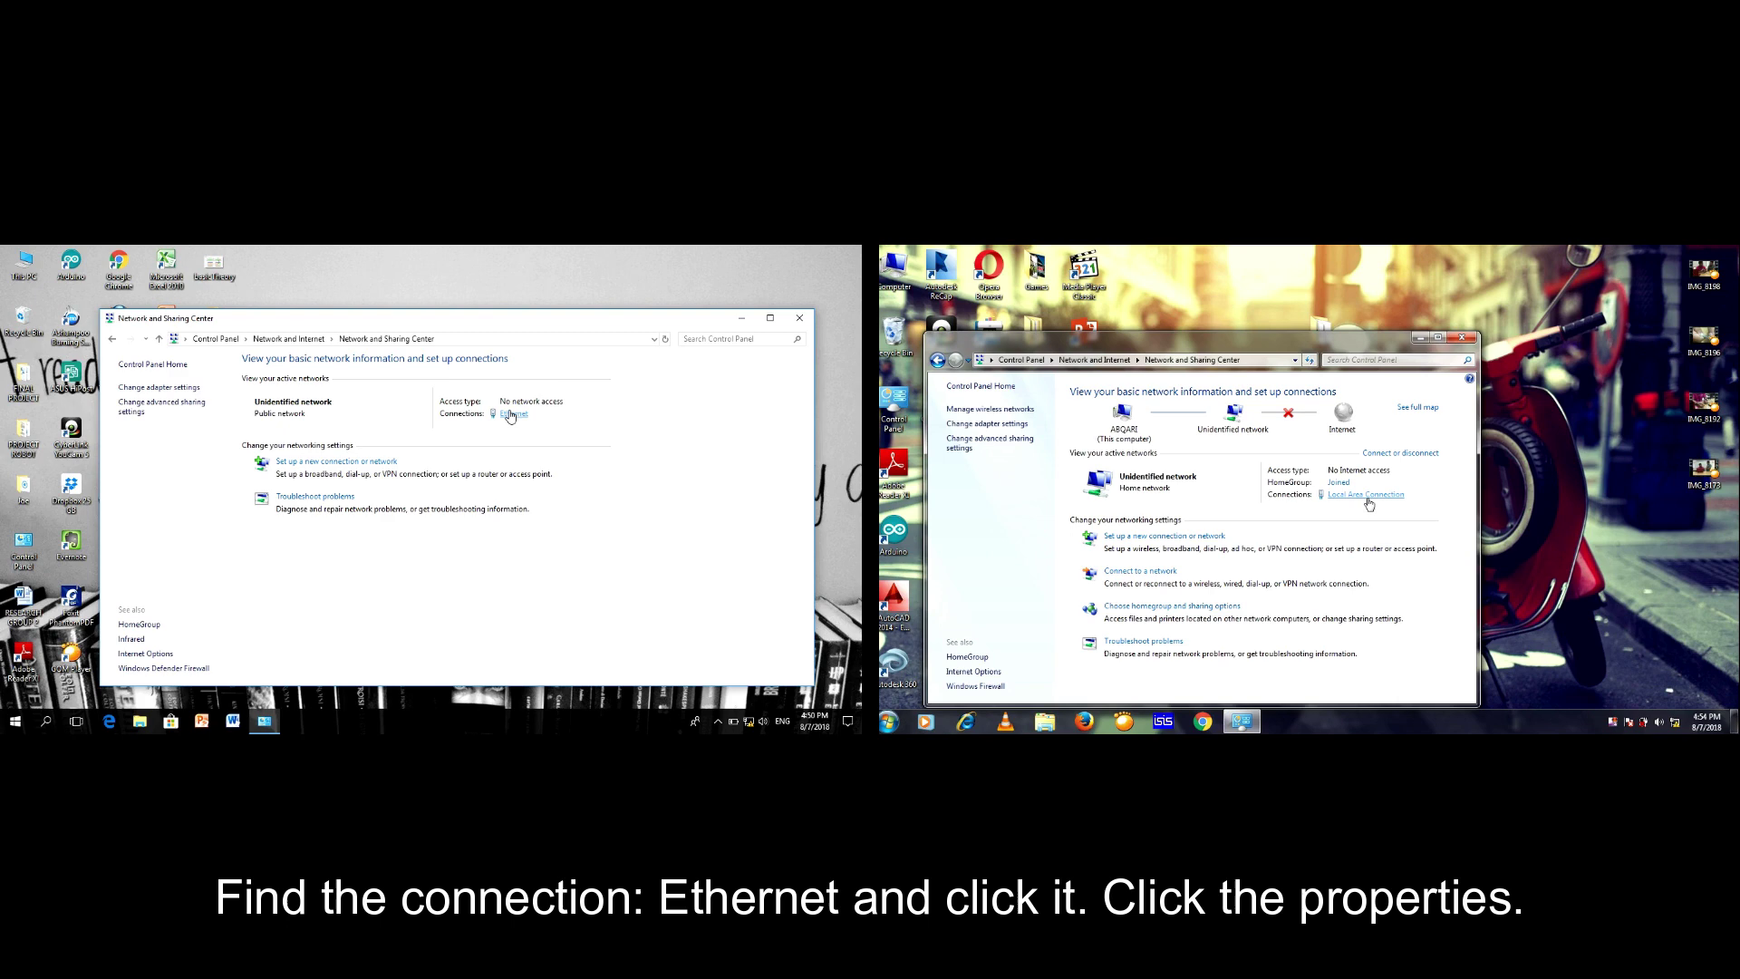
- Open each PC's Ethernet connection properties and select the Internet Protocol Version 4 (TCP/IPv4) entry
{"action": "left_click", "coordinate": [512, 415]}
{"action": "left_click", "coordinate": [1372, 498]}
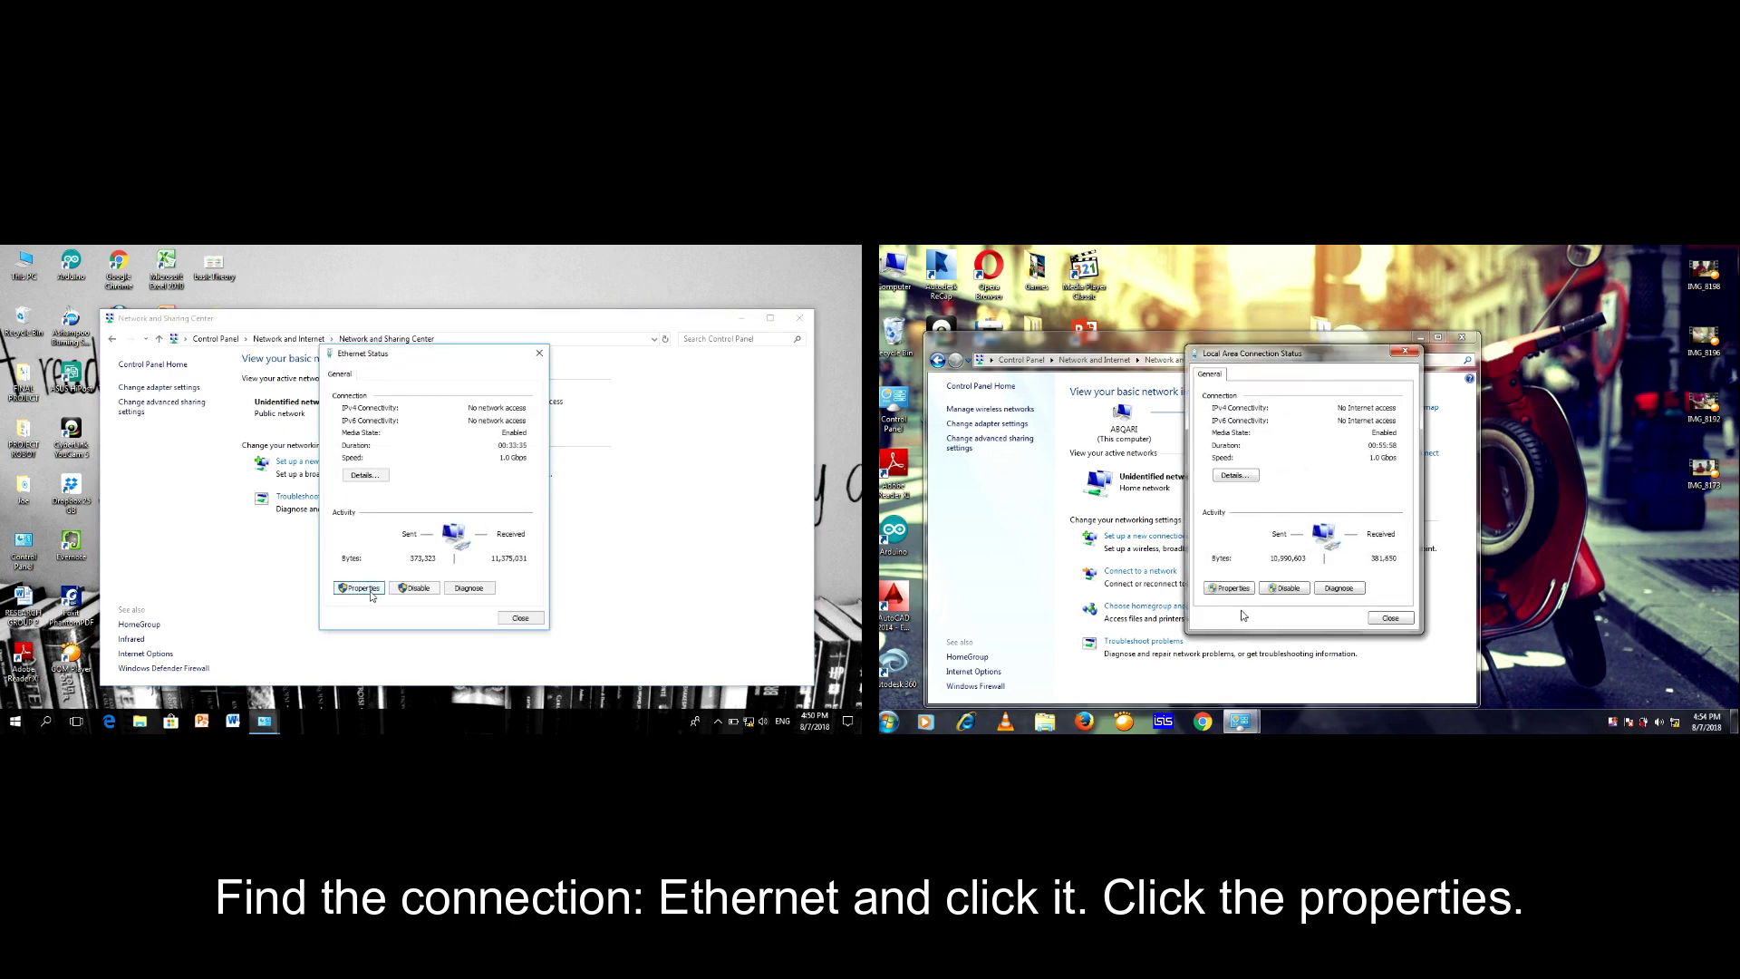
{"action": "left_click", "coordinate": [361, 589]}
{"action": "left_click", "coordinate": [1231, 589]}
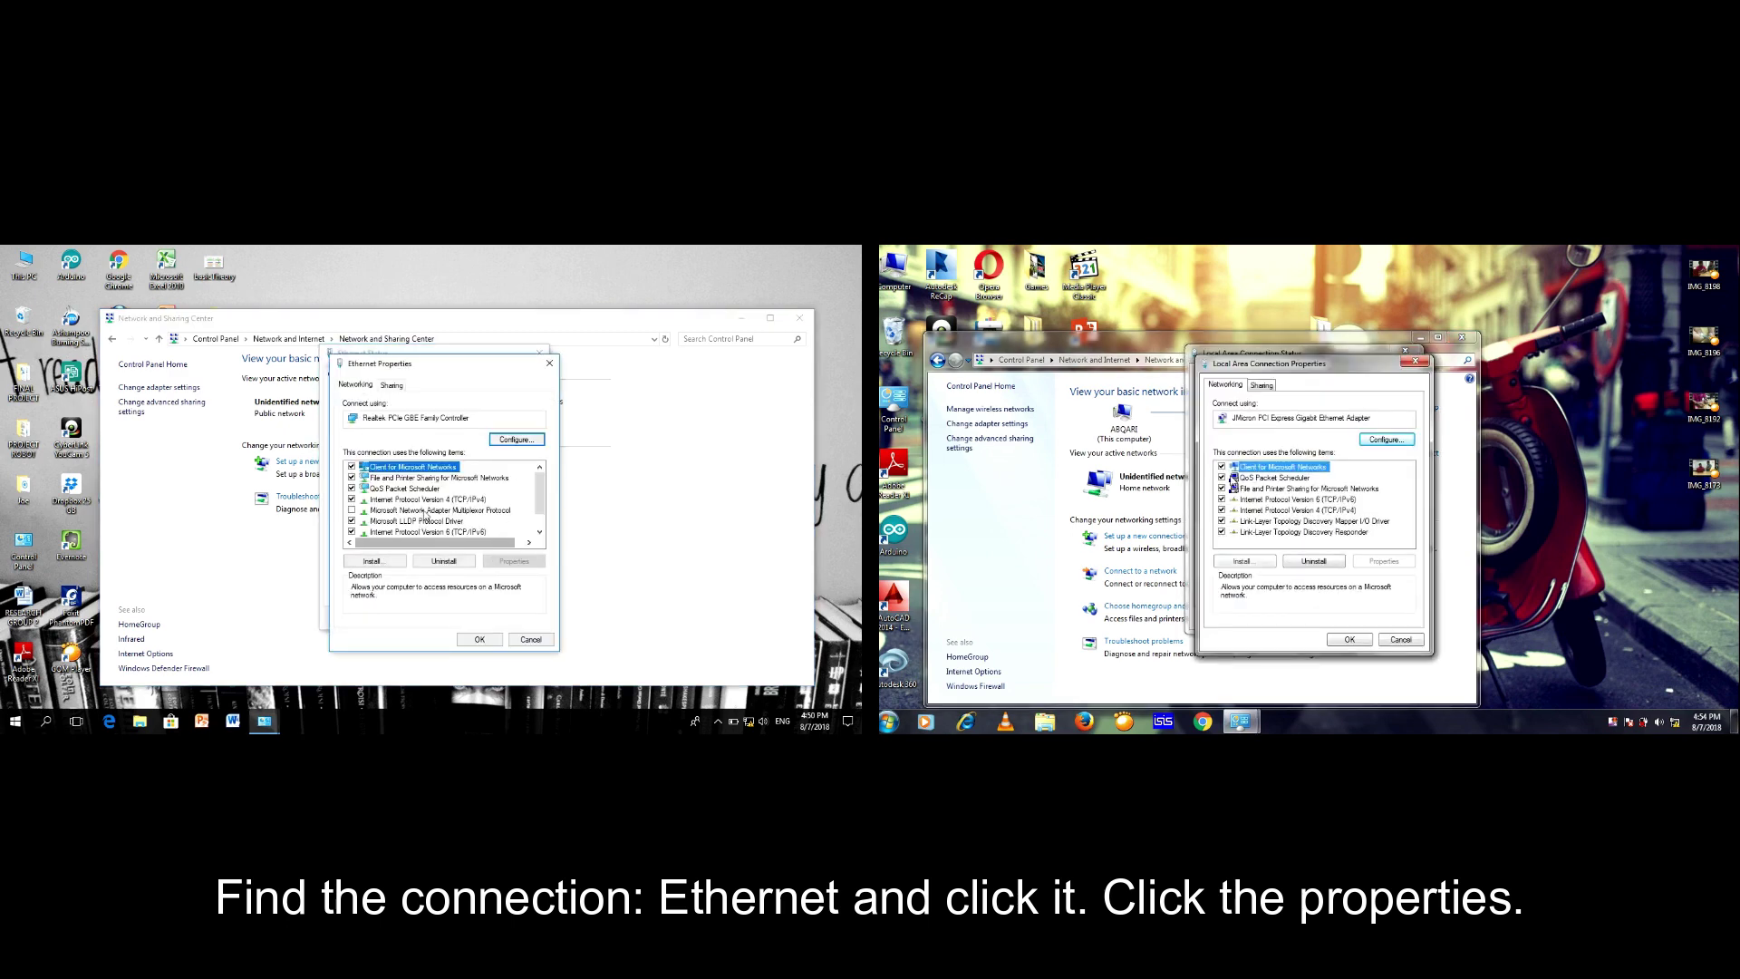
{"action": "left_click", "coordinate": [1296, 510]}
- Switch both PCs' IPv4 settings to a manual address, 192.168.1.1 left and 192.168.1.2 right
{"action": "double_click", "coordinate": [1295, 510]}
{"action": "double_click", "coordinate": [426, 500]}
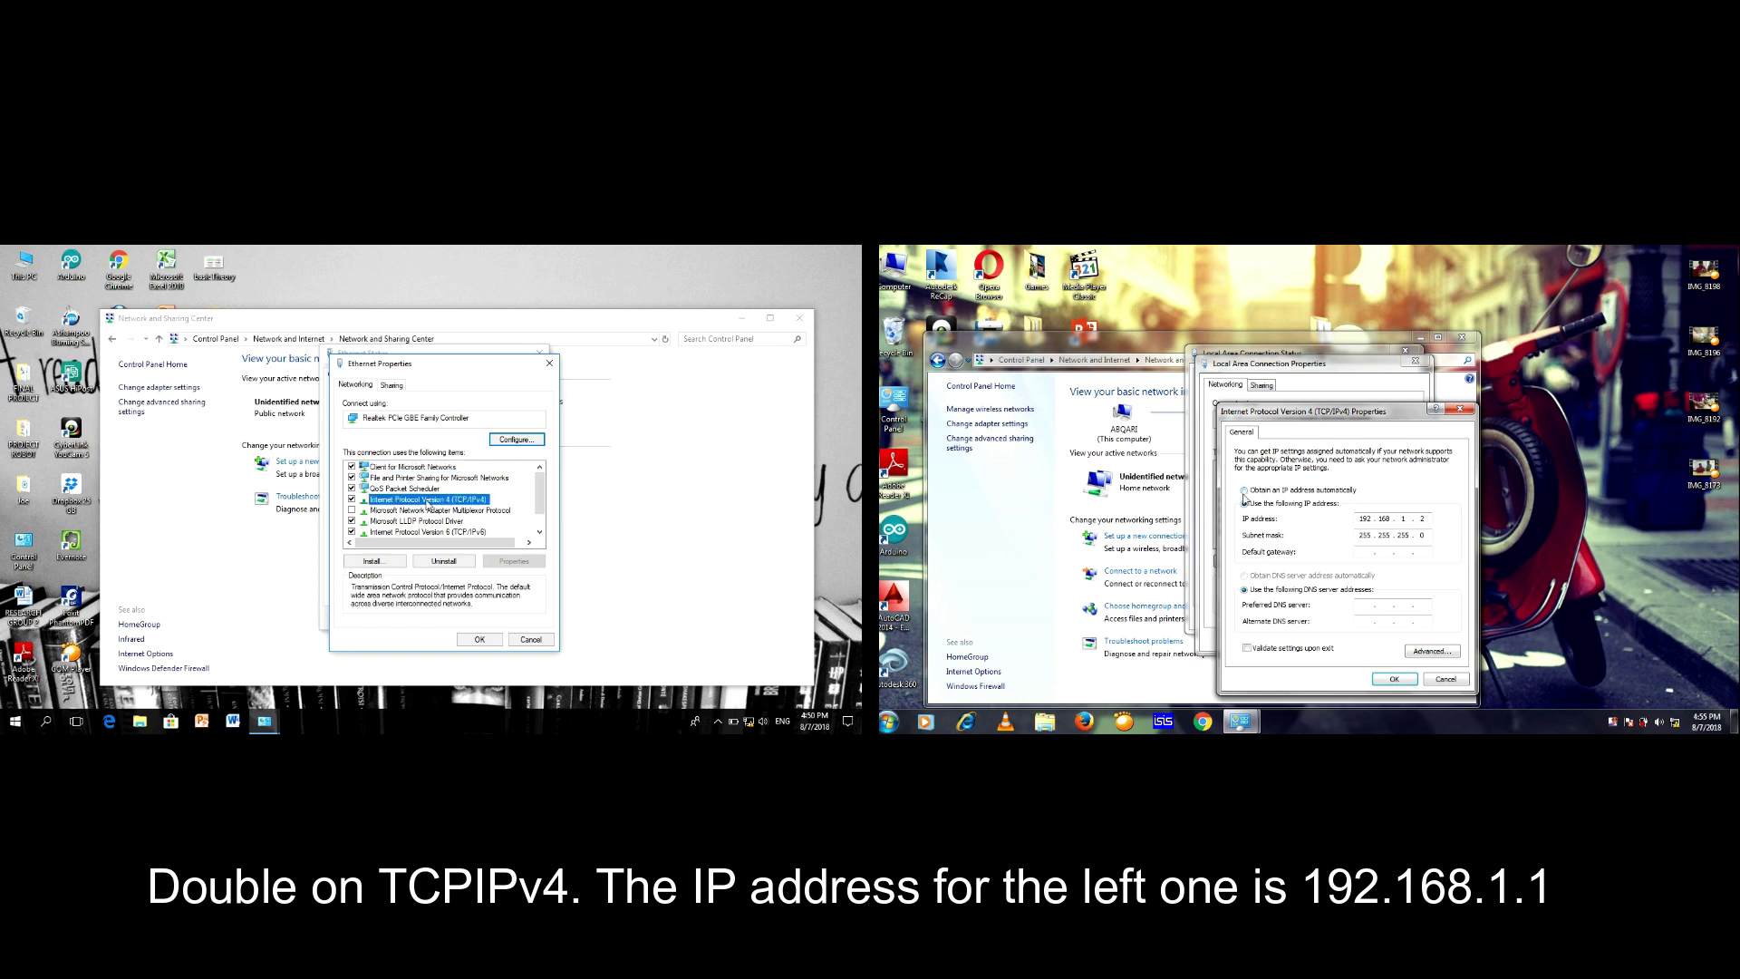
{"action": "left_click", "coordinate": [1243, 506]}
{"action": "left_click", "coordinate": [377, 505]}
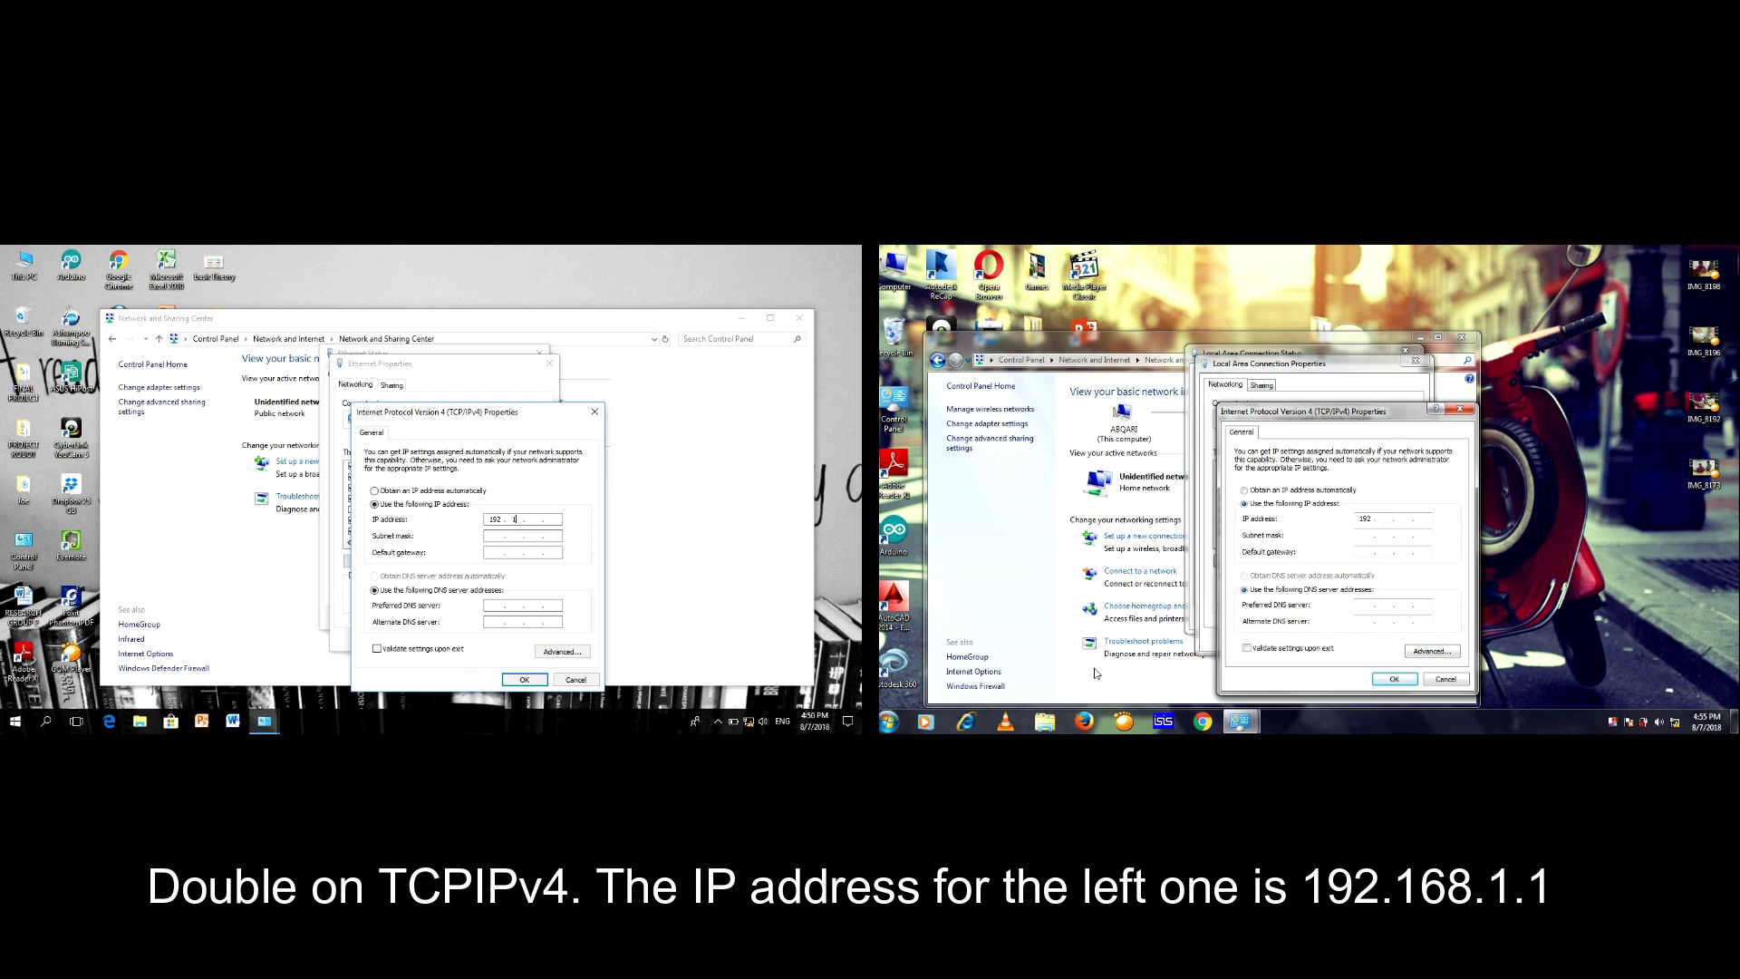
{"action": "type", "text": "681"}
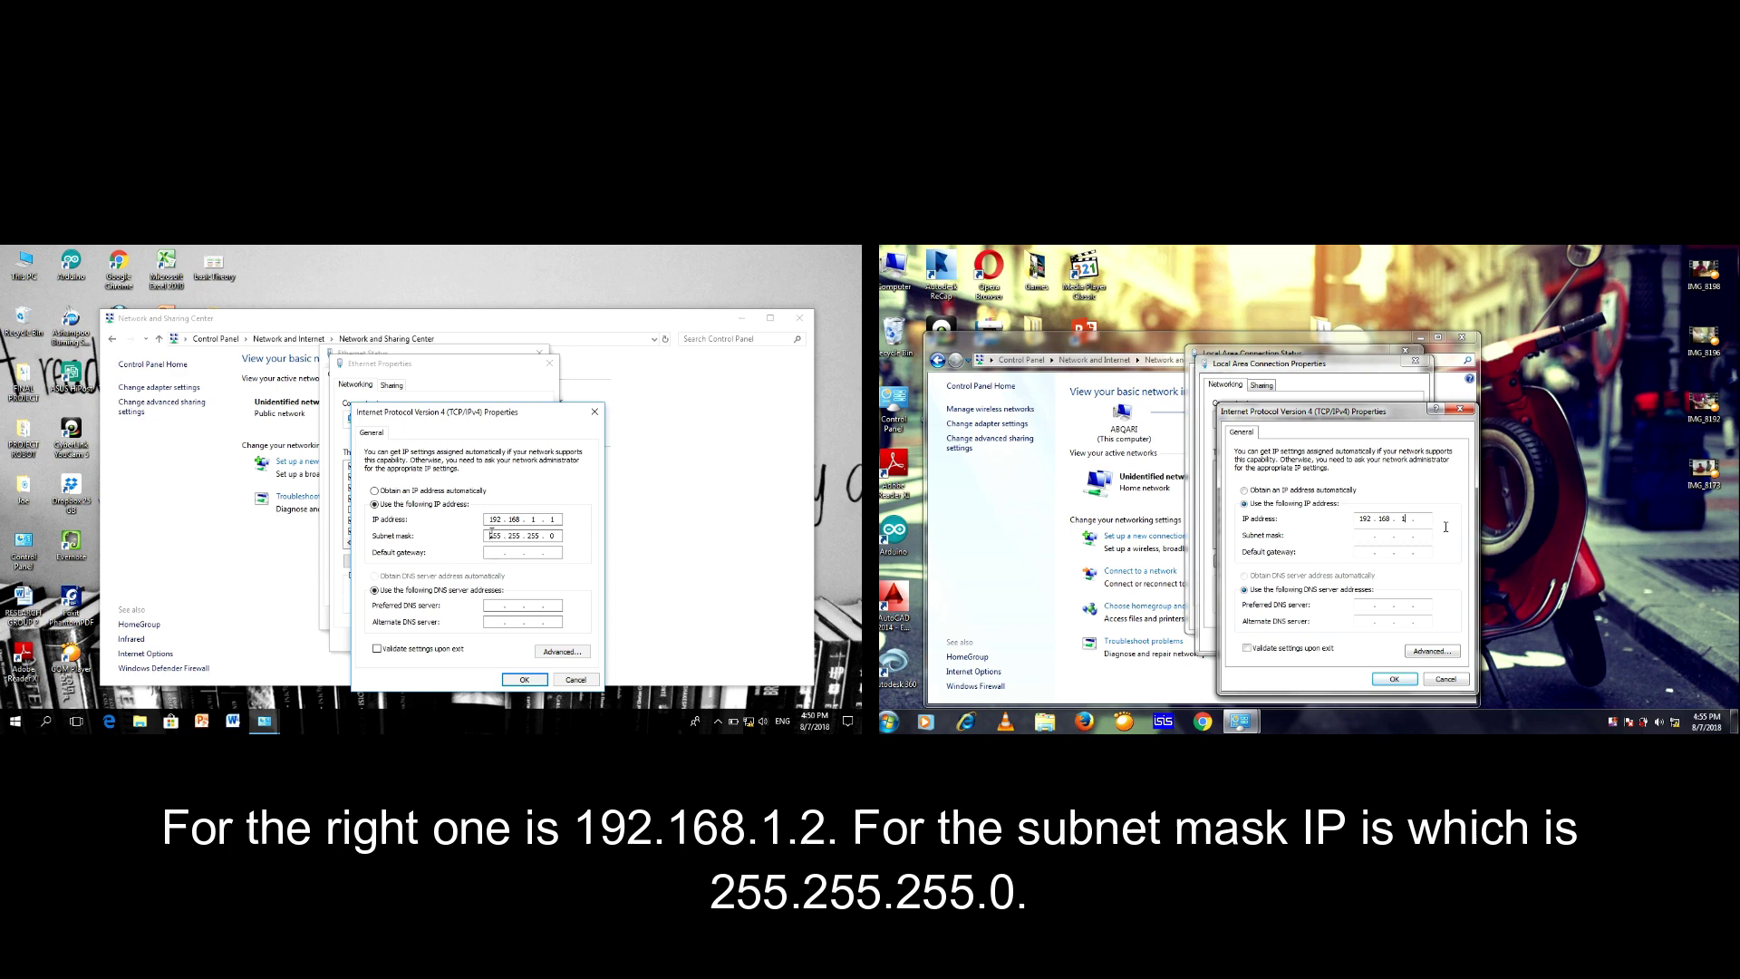
- Set subnet mask 255.255.255.0, save IPv4 and connection properties on both PCs, and close the dialogs
{"action": "left_click", "coordinate": [523, 682]}
{"action": "left_click", "coordinate": [1364, 536]}
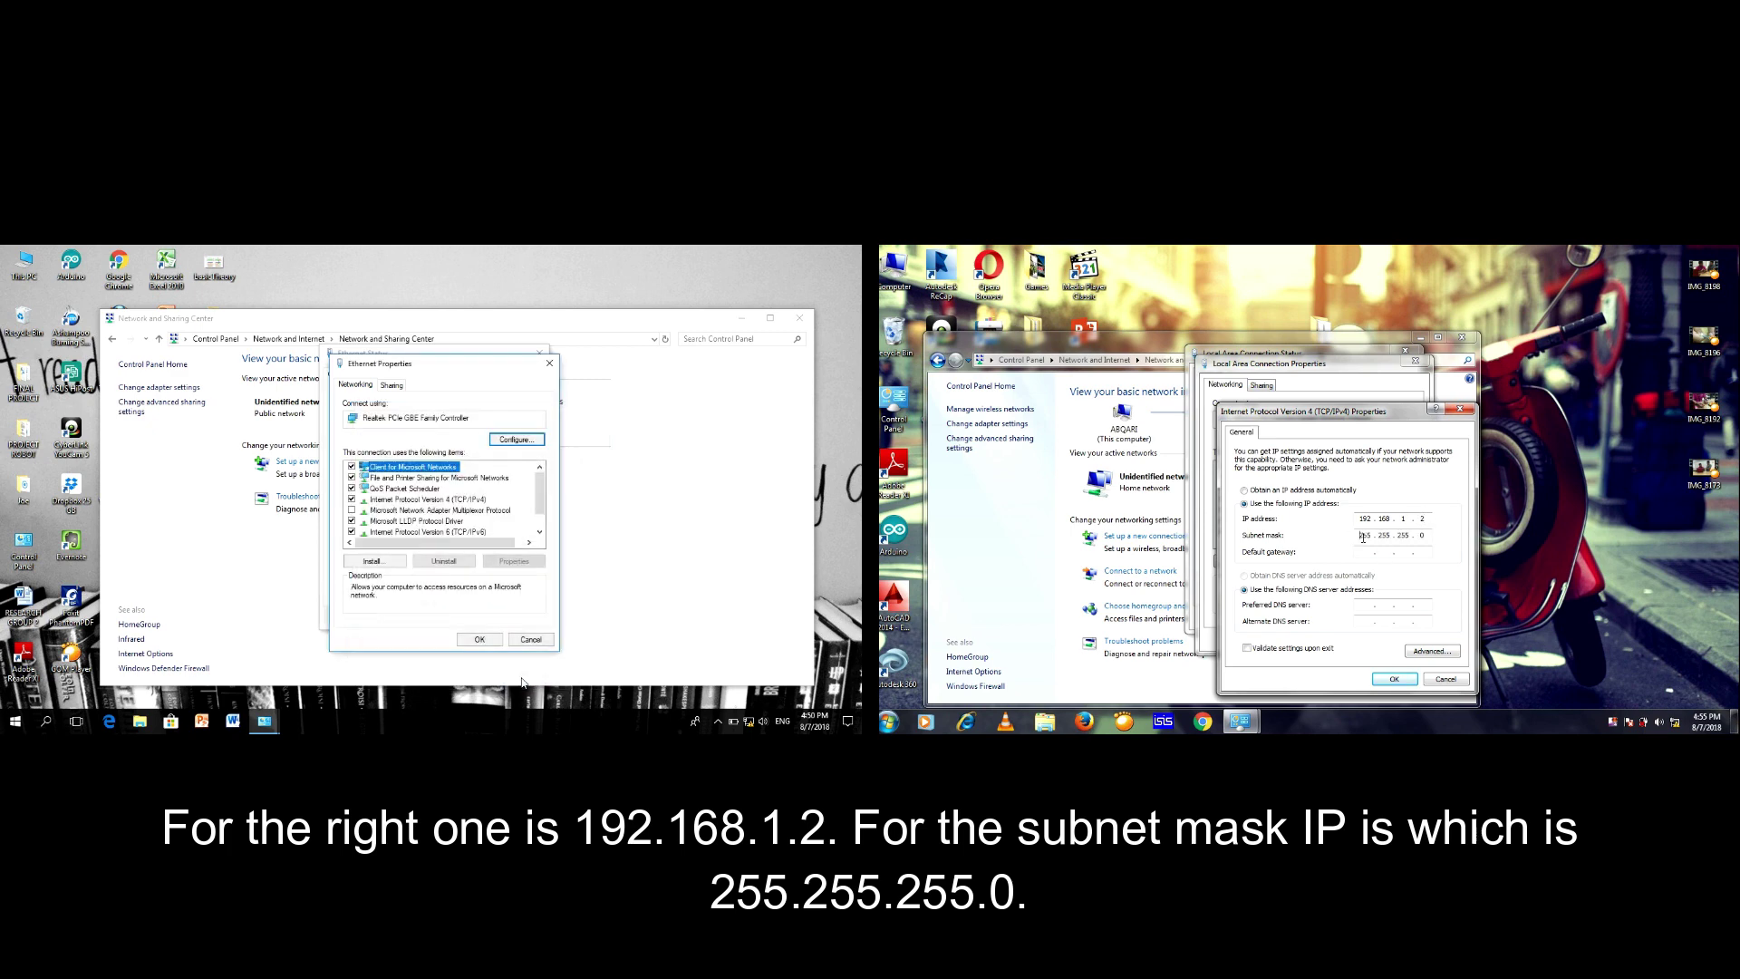
{"action": "left_click", "coordinate": [1395, 680]}
{"action": "left_click", "coordinate": [482, 643]}
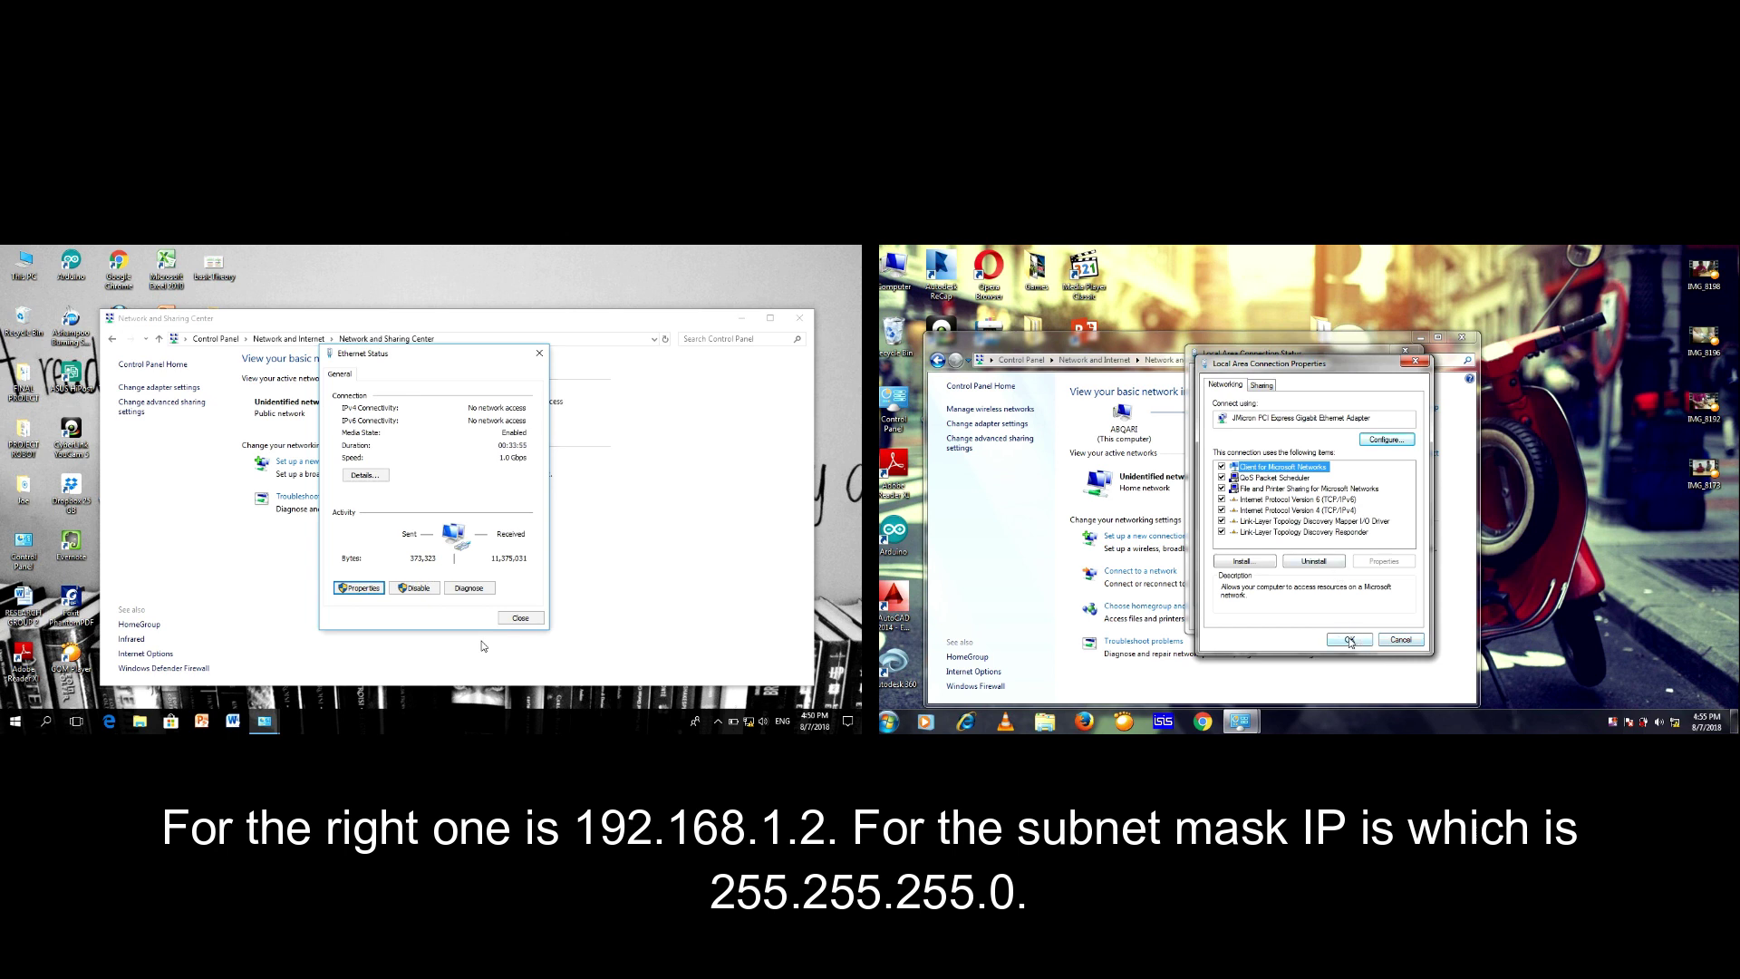
{"action": "left_click", "coordinate": [1350, 640]}
{"action": "left_click", "coordinate": [519, 618]}
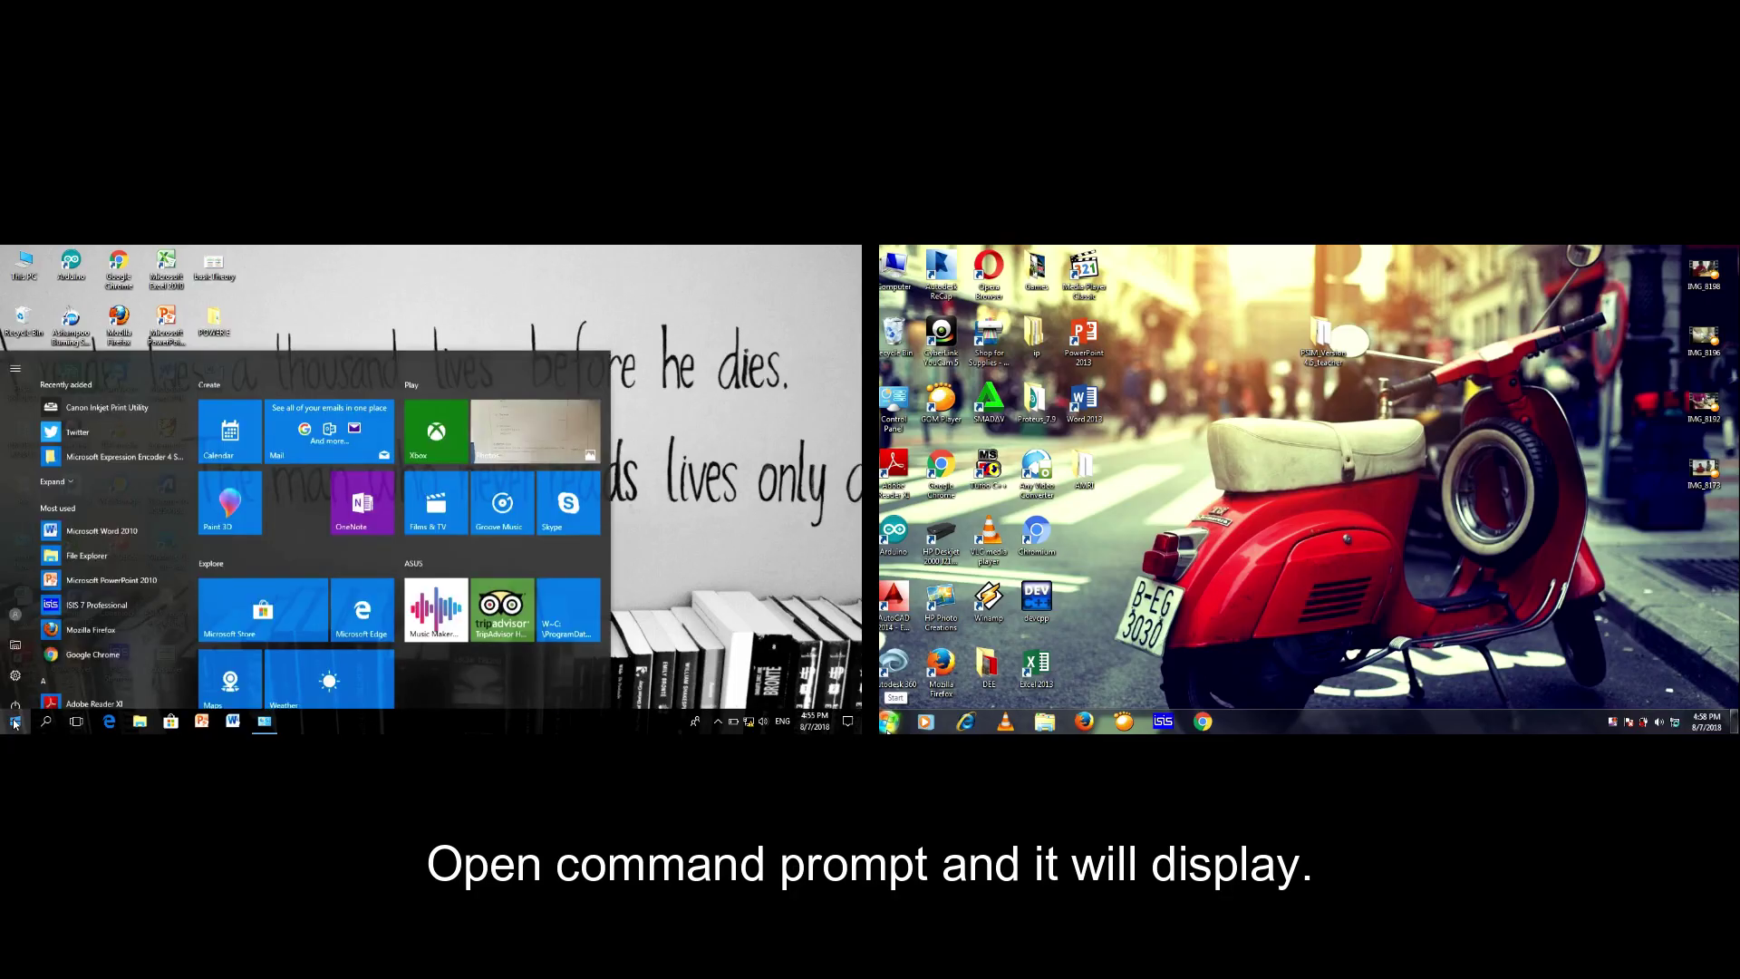
- Launch Command Prompt on both PCs via a cmd search
{"action": "left_click", "coordinate": [889, 721]}
{"action": "type", "text": "cmdcmd"}
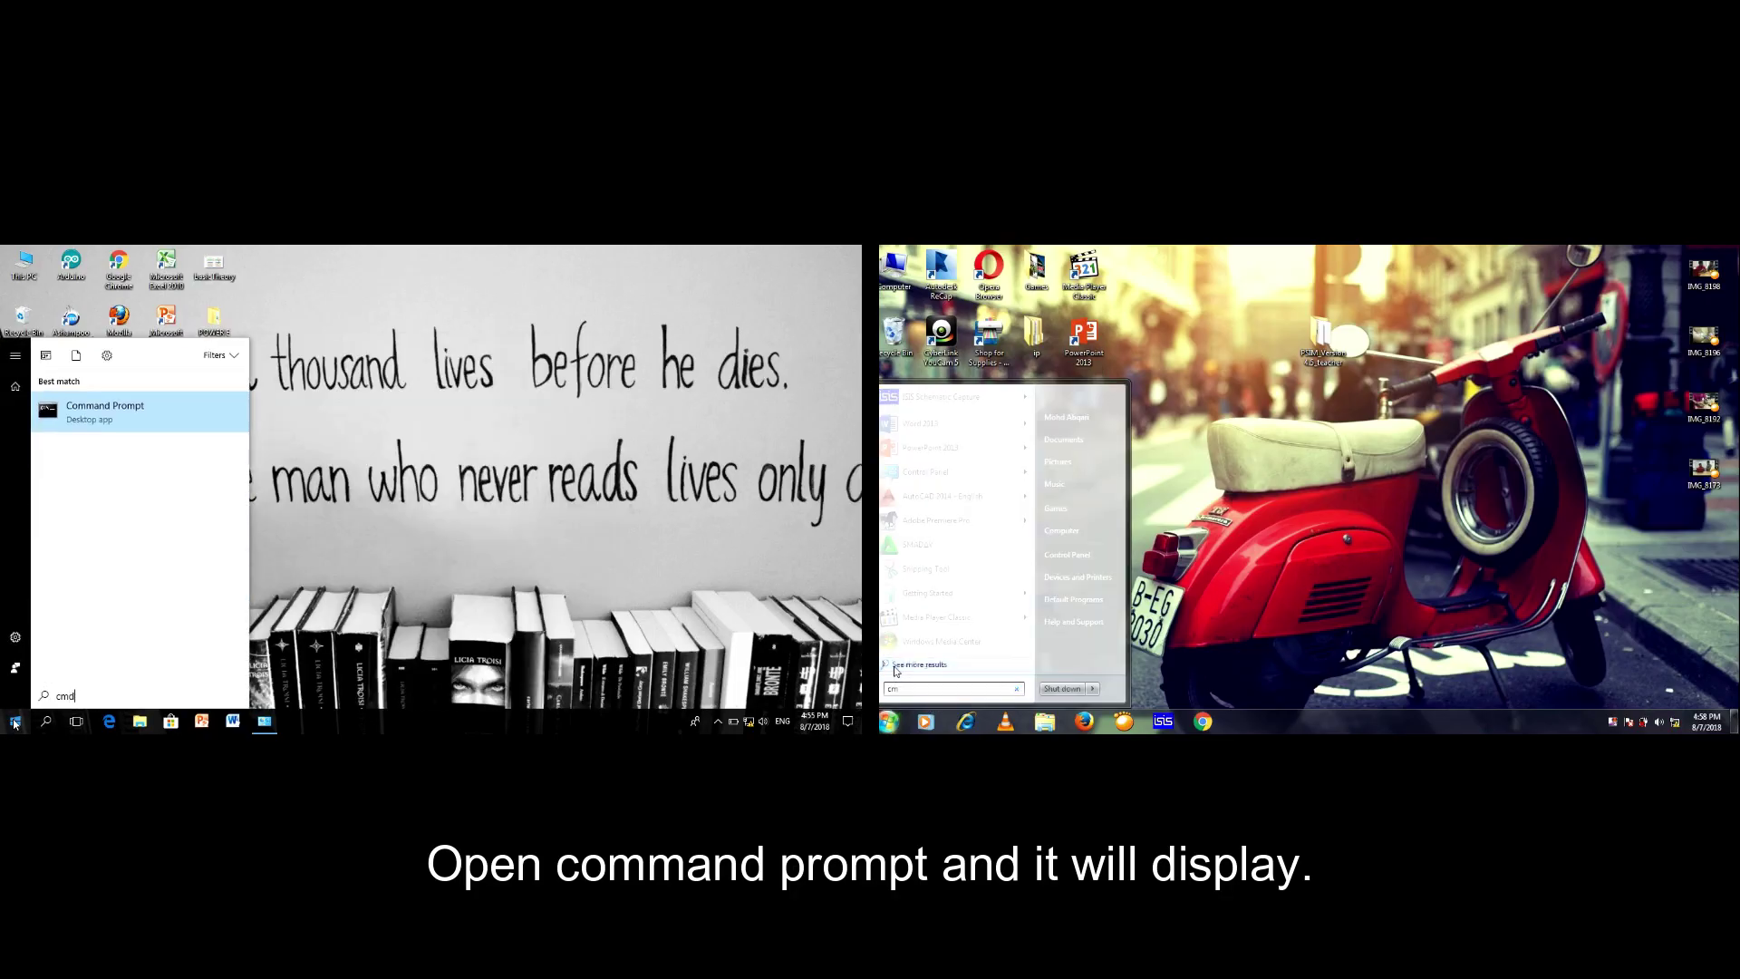
{"action": "left_click", "coordinate": [107, 412]}
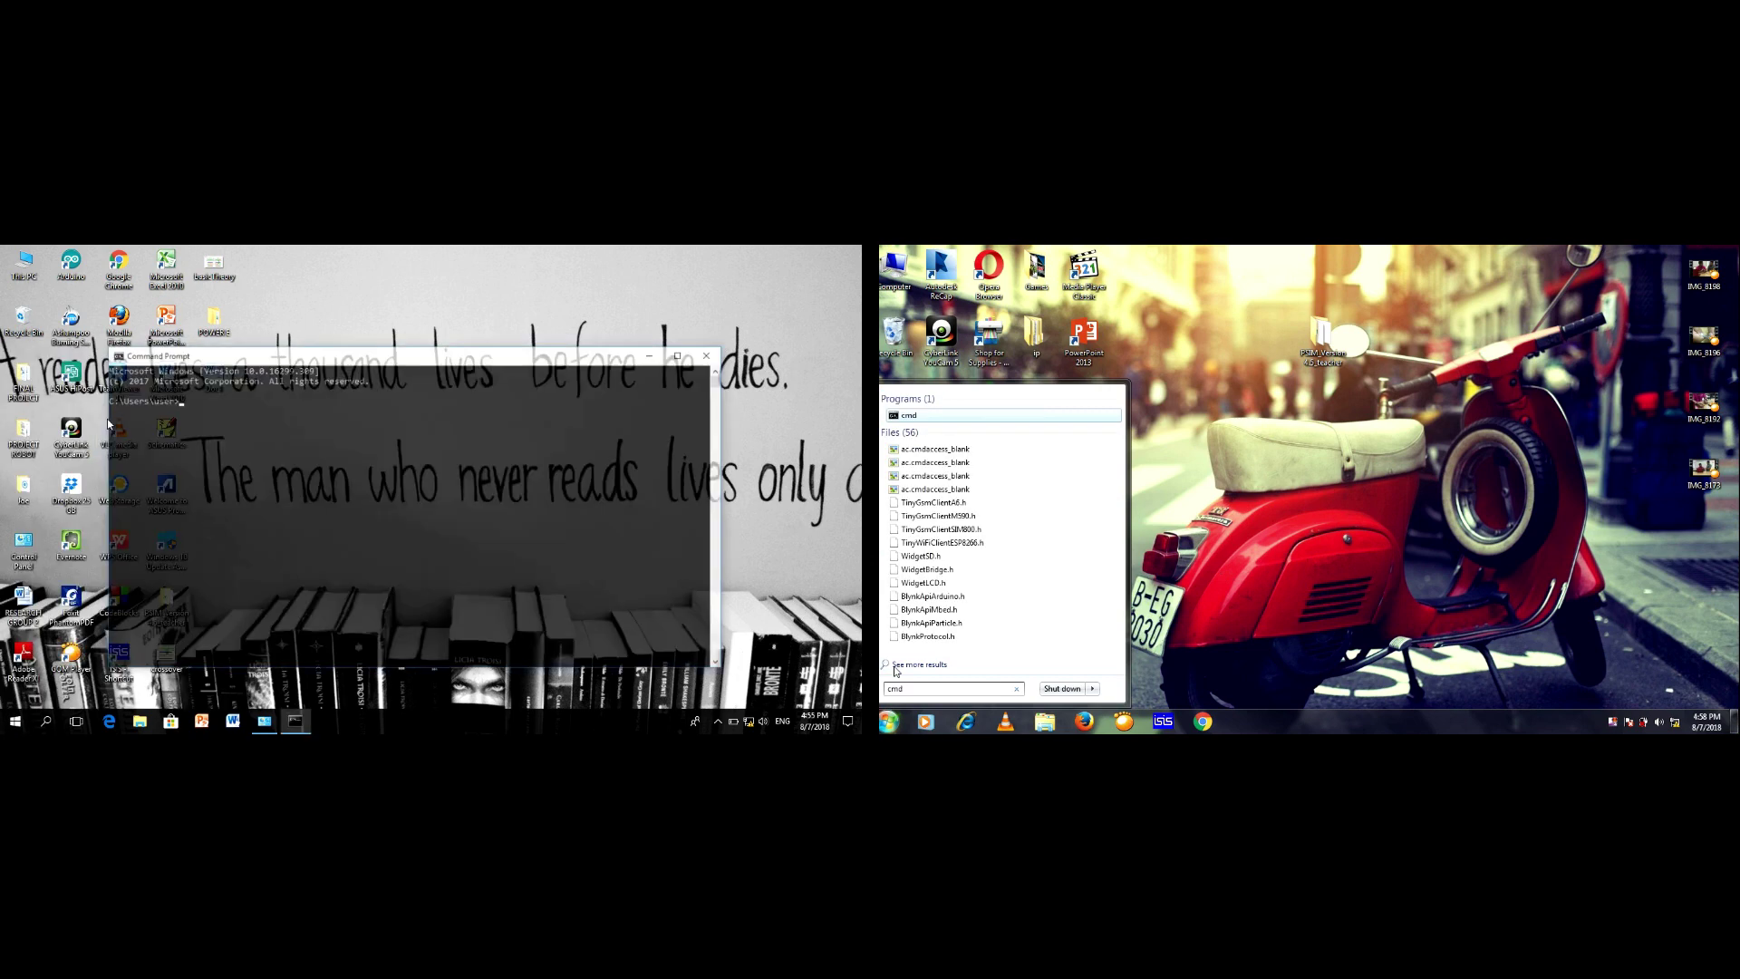
{"action": "key", "text": "Return"}
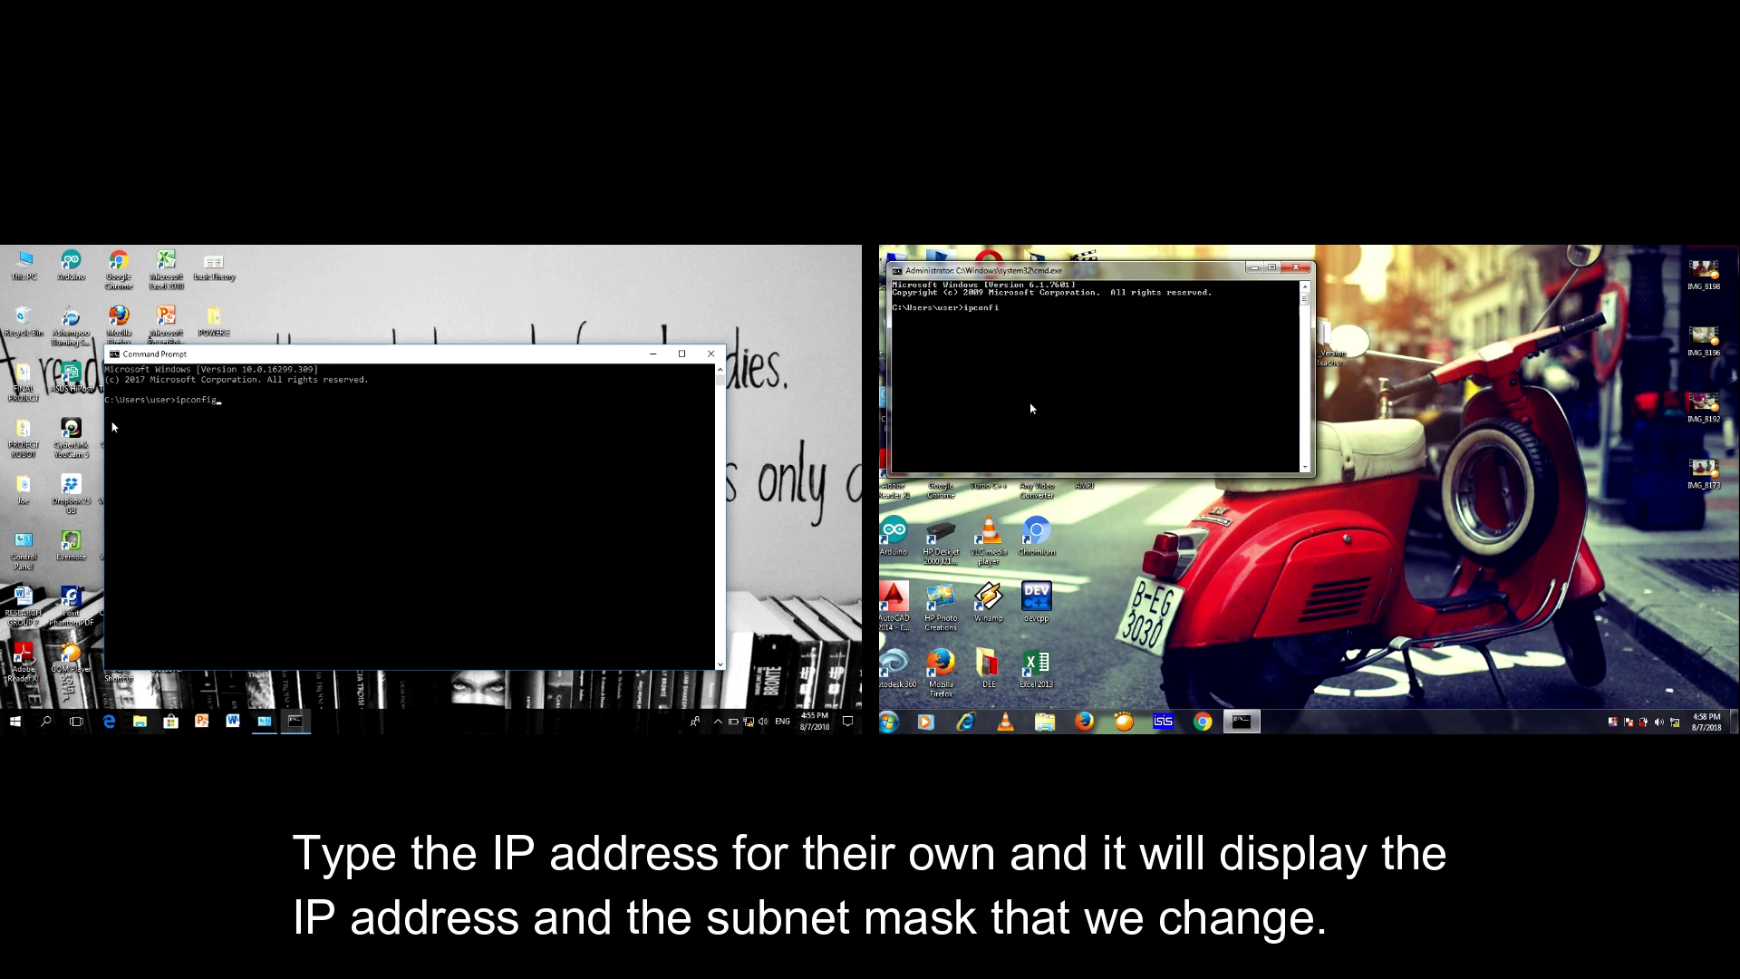
- Run ipconfig to confirm the addresses, then ping the other PC's IP
{"action": "type", "text": "ipconfigipconfig"}
{"action": "key", "text": "Return"}
{"action": "key", "text": "Return"}
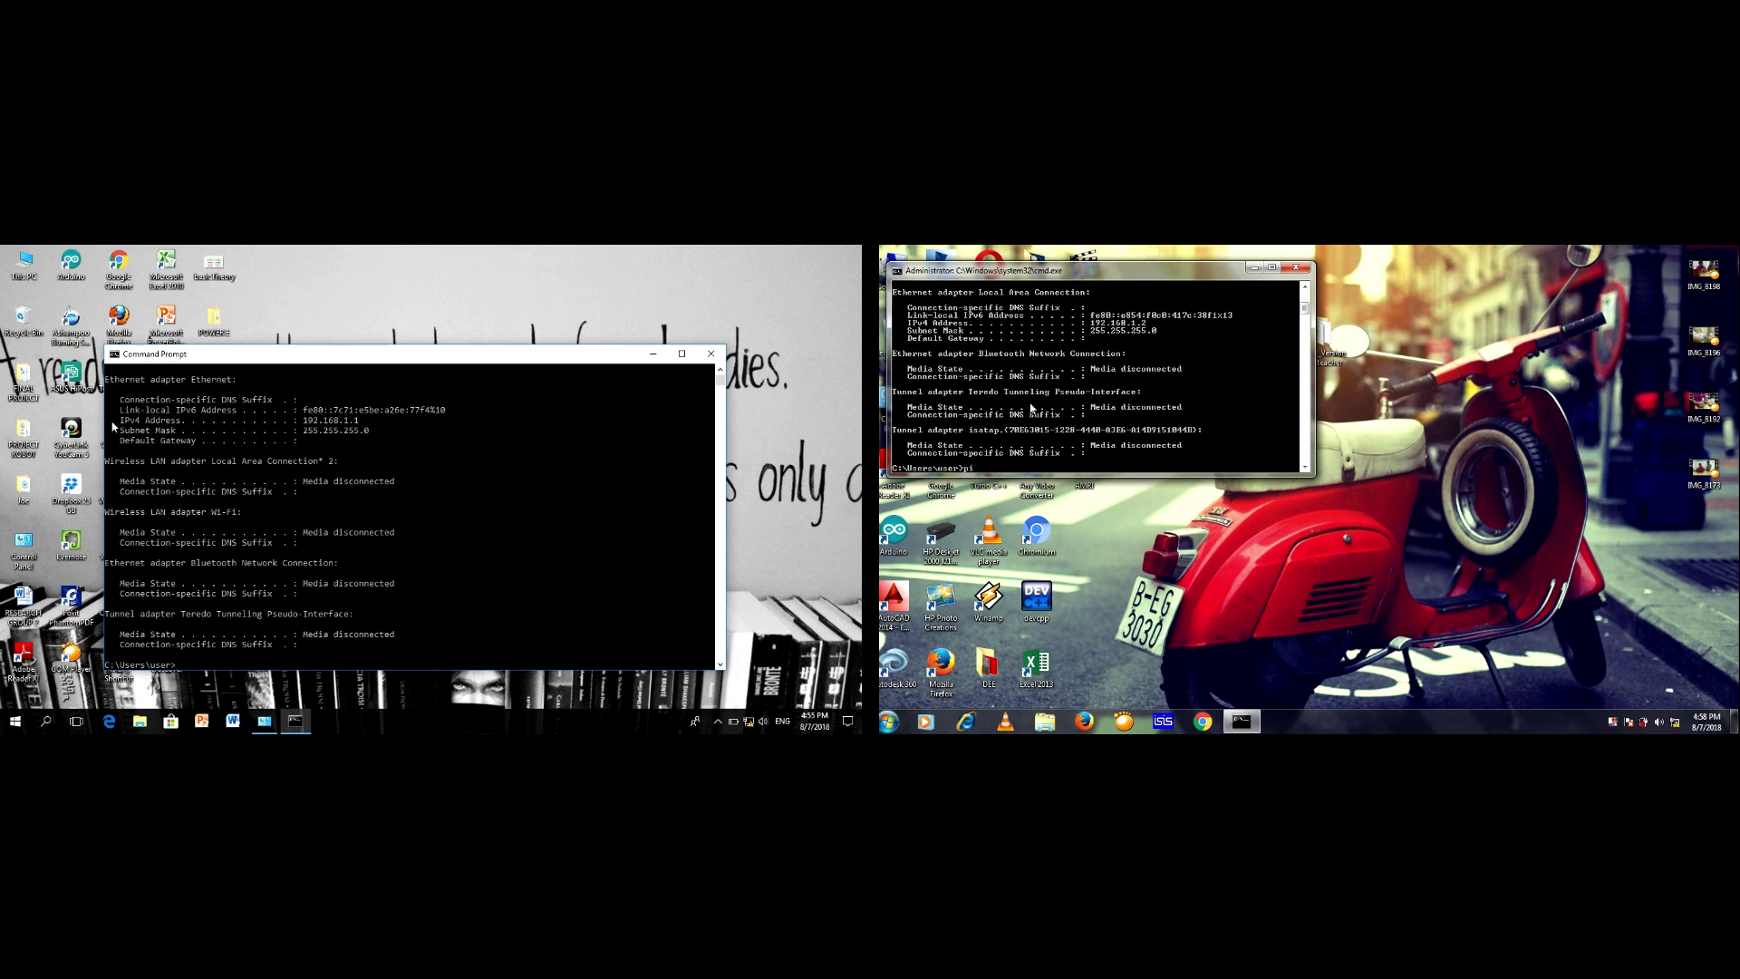
{"action": "type", "text": "ping 192.168.1.2"}
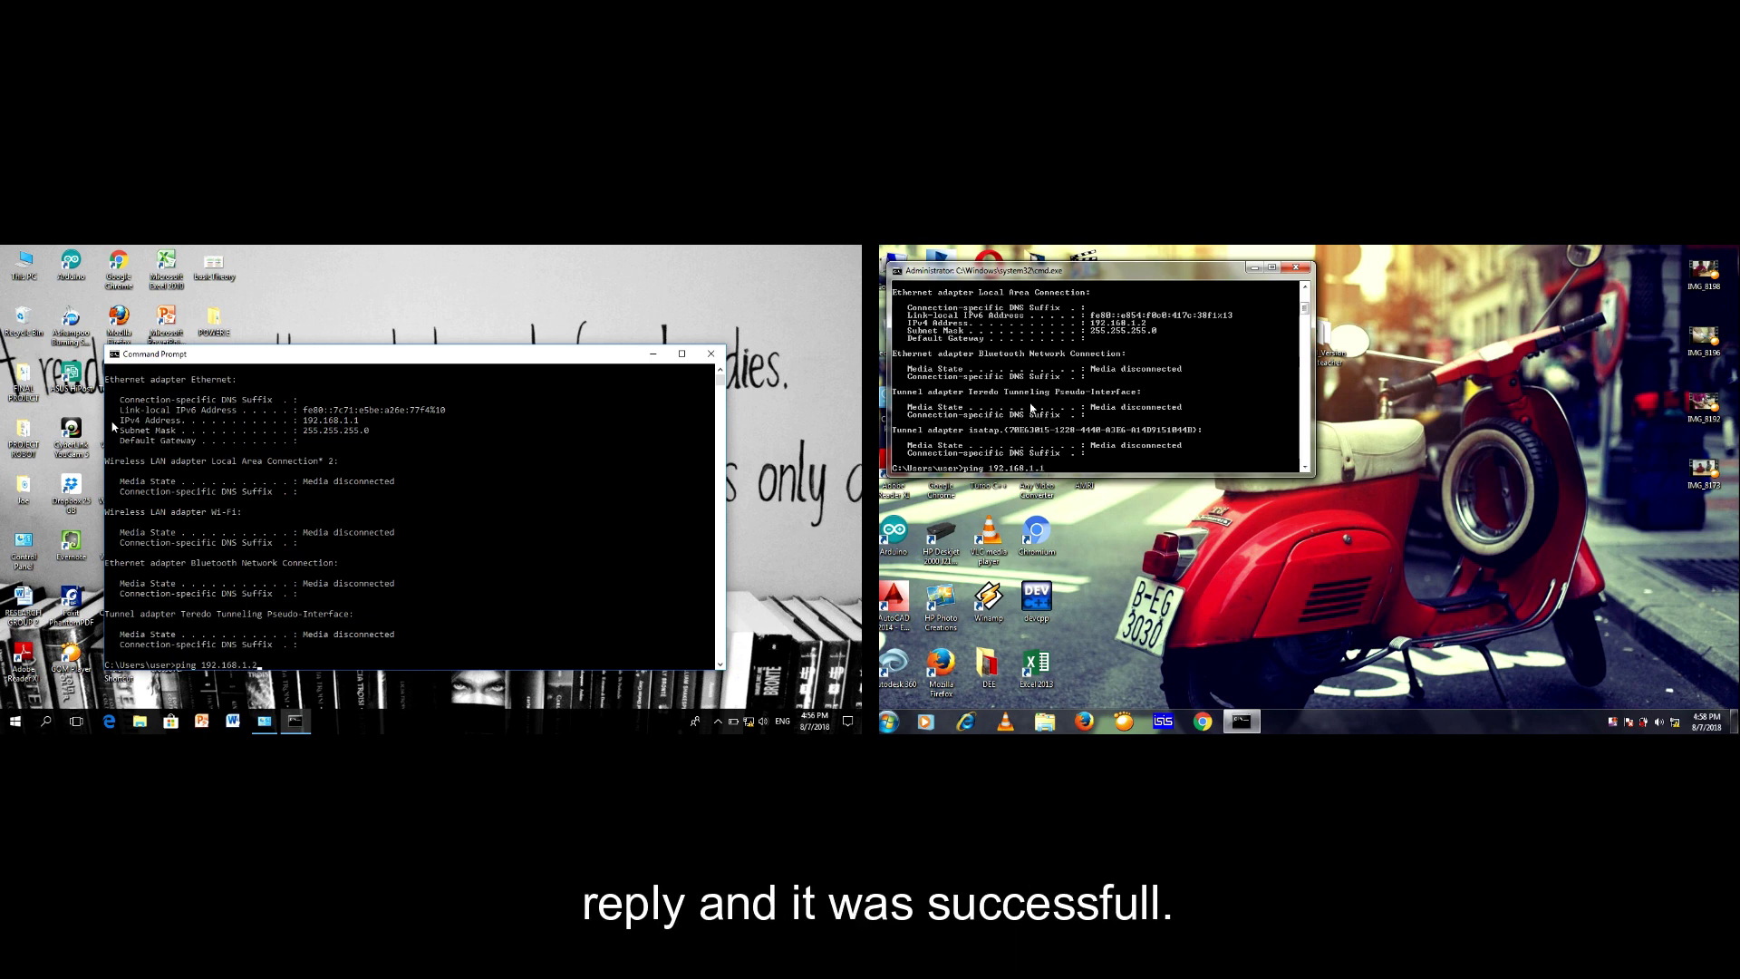
{"action": "key", "text": "Return"}
{"action": "key", "text": "Return"}
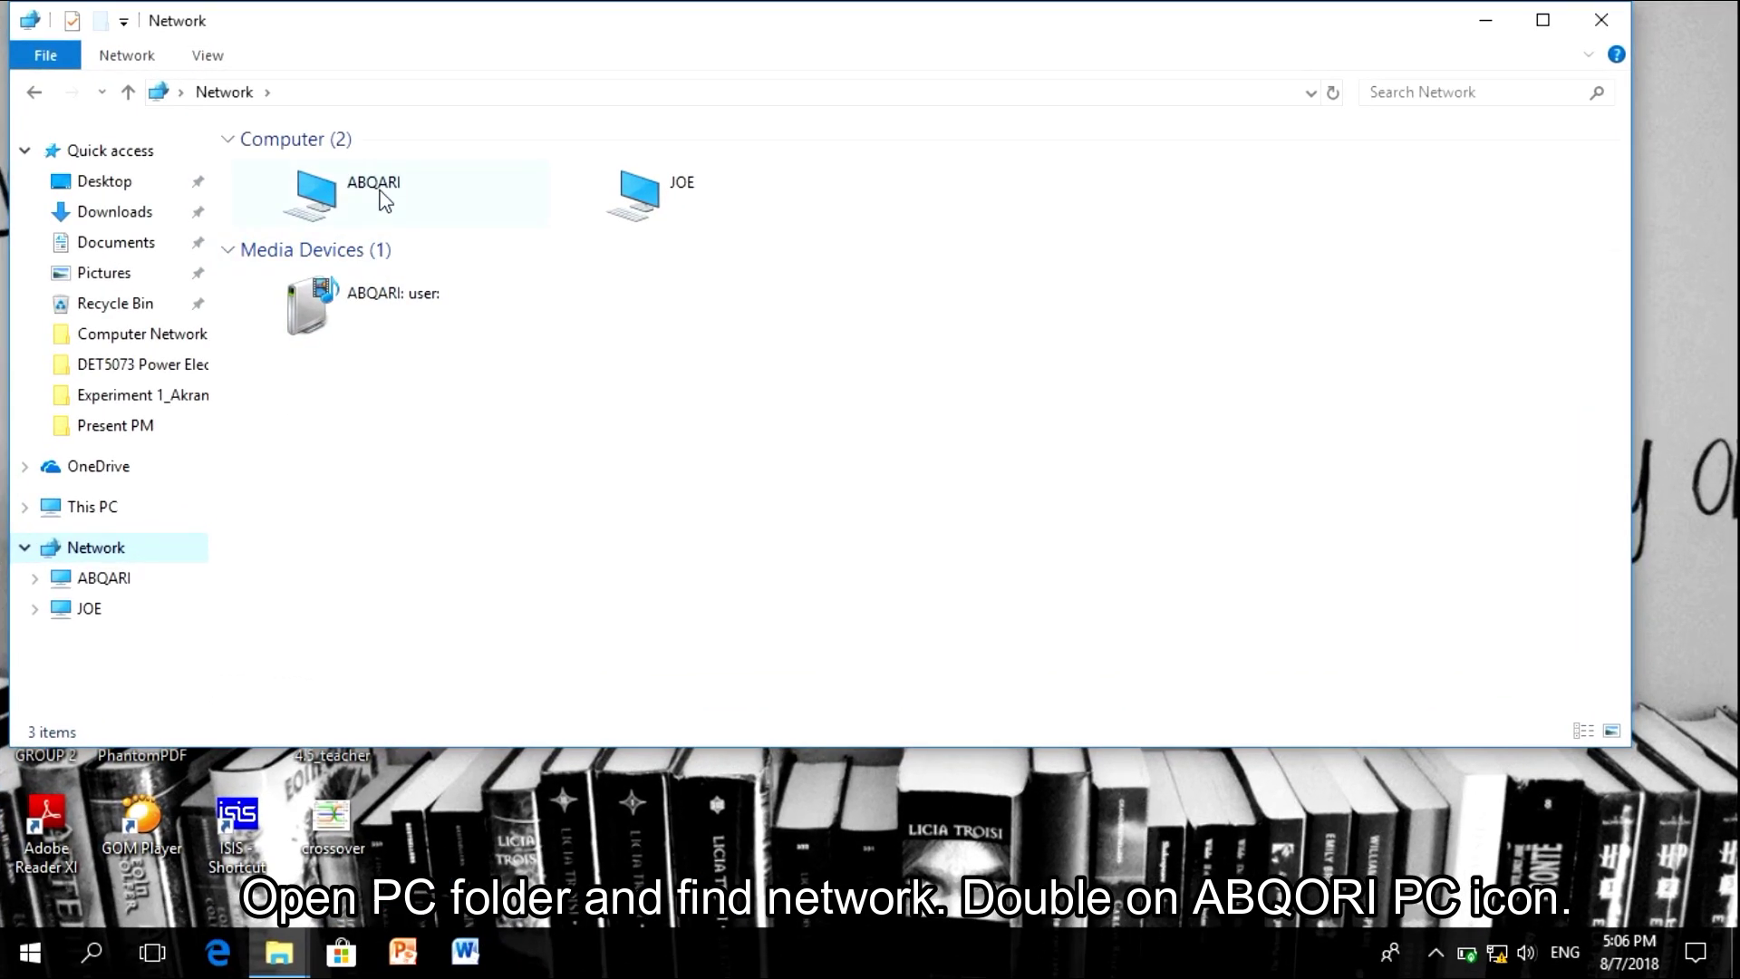
- Browse ABQARI > Users > Public > Present PM and copy the PENGAJIAN MALAYSIA MP4 onto the desktop
{"action": "double_click", "coordinate": [384, 197]}
{"action": "double_click", "coordinate": [380, 184]}
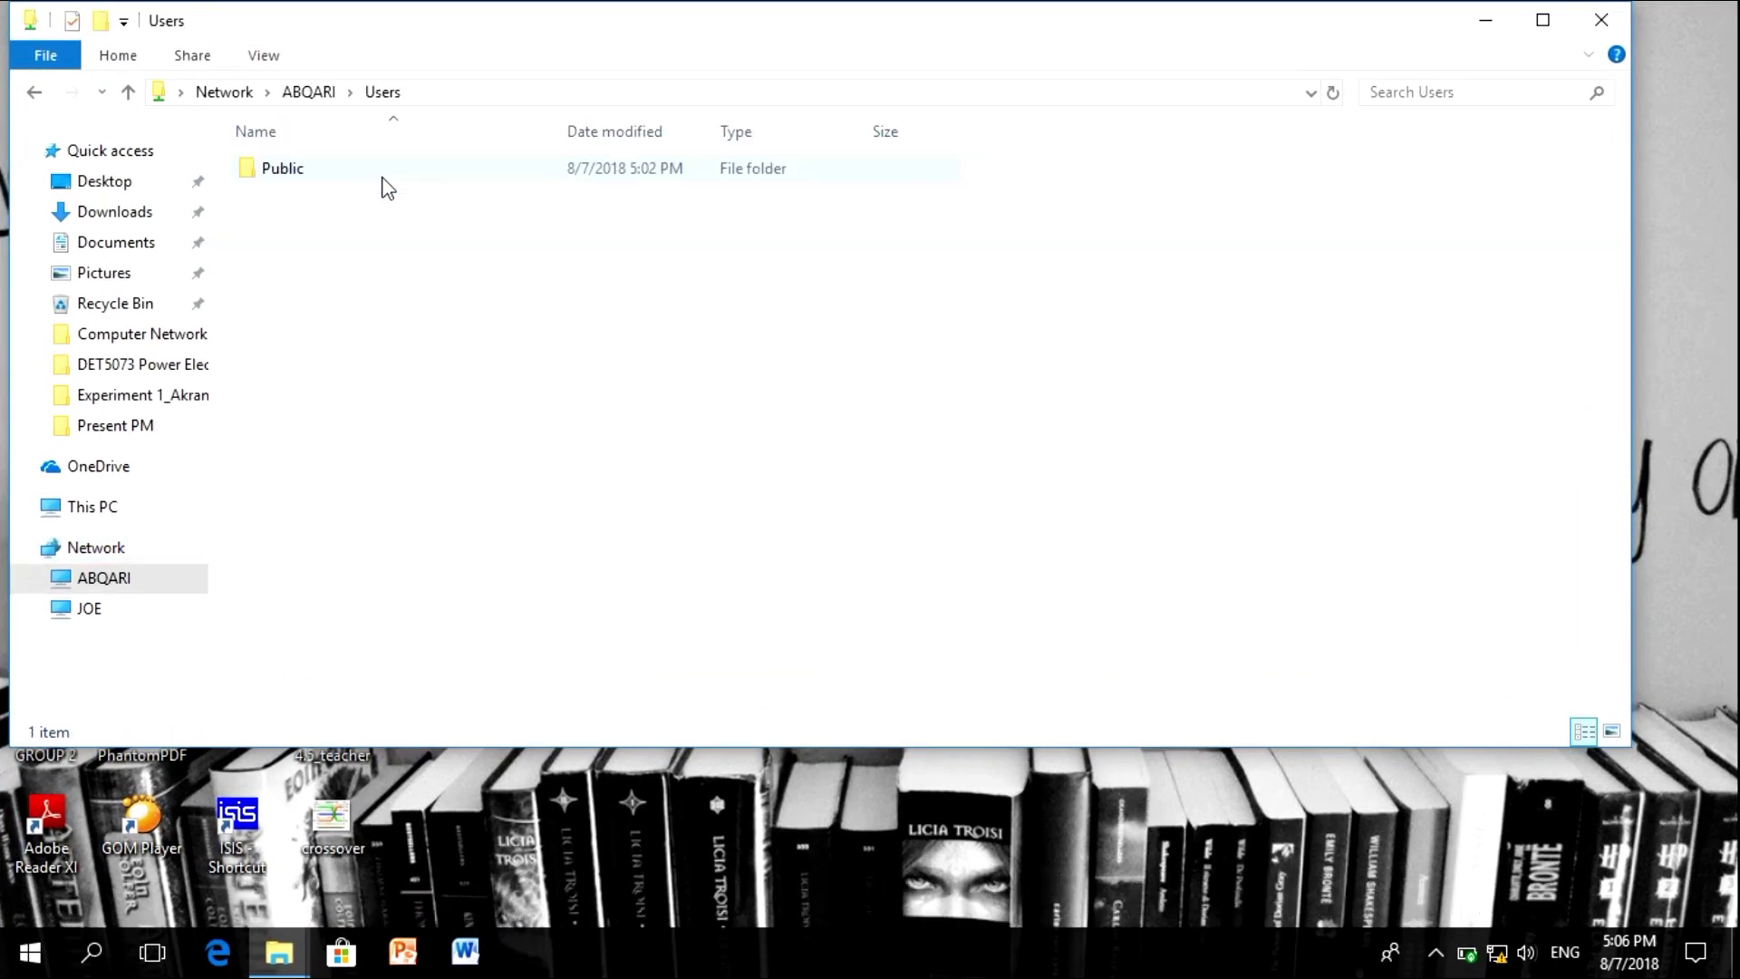
{"action": "double_click", "coordinate": [382, 179]}
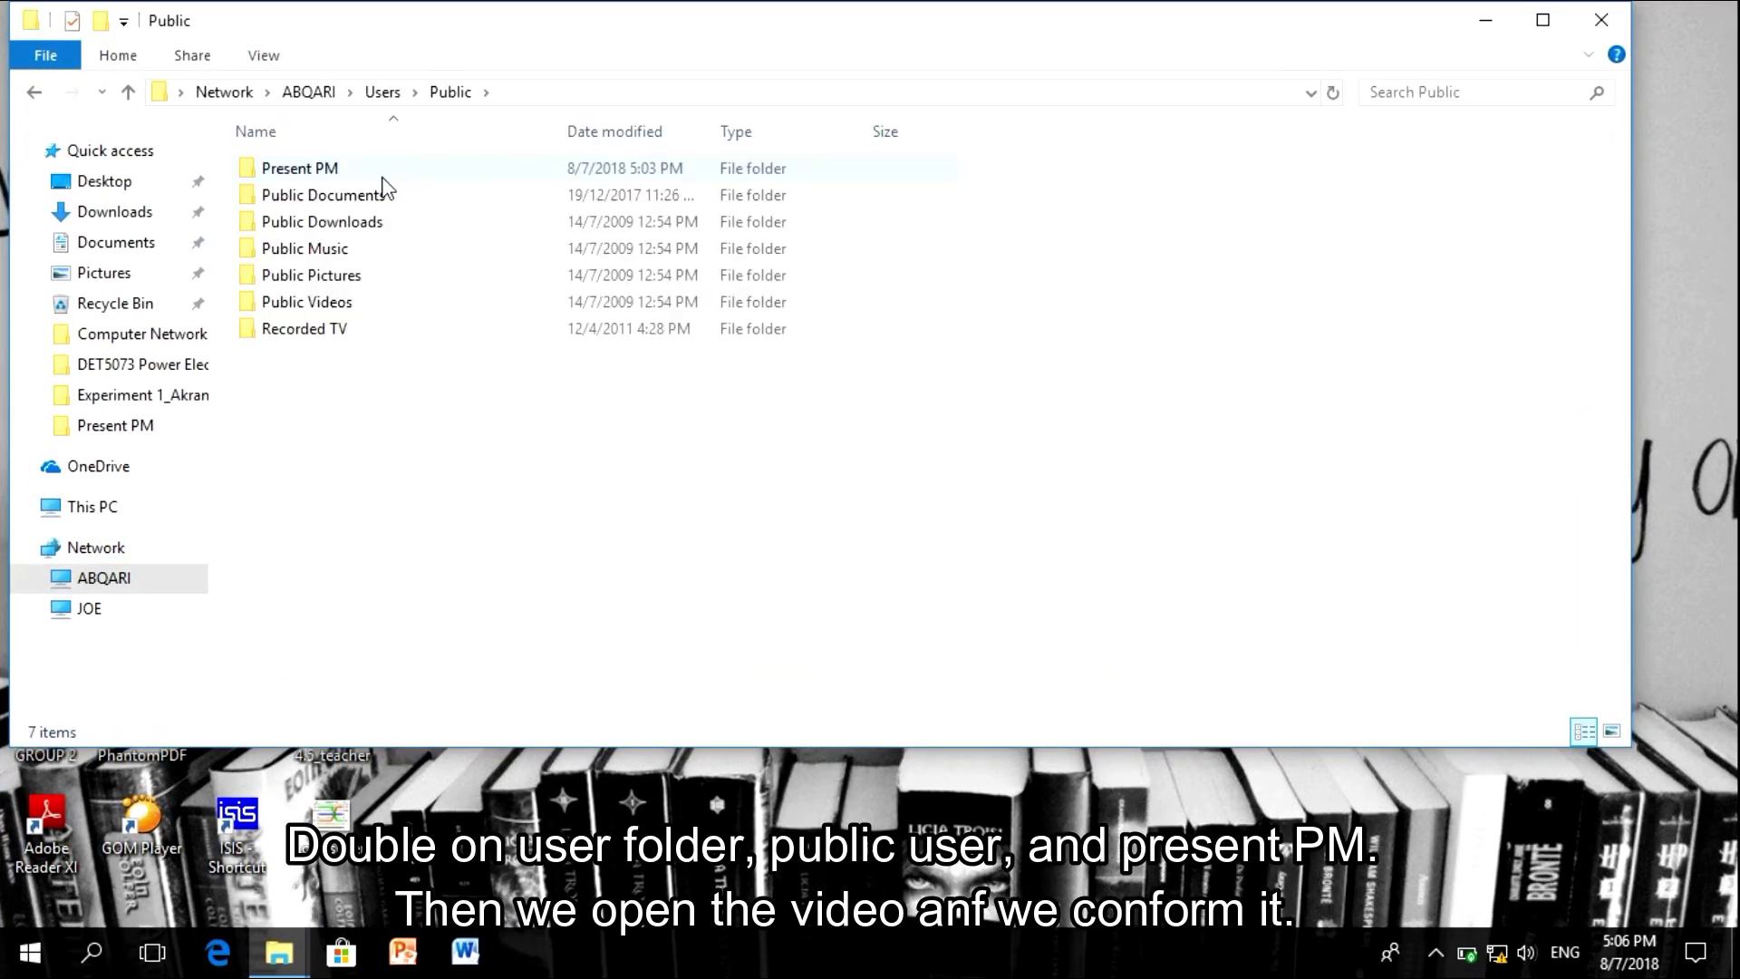
{"action": "double_click", "coordinate": [382, 172]}
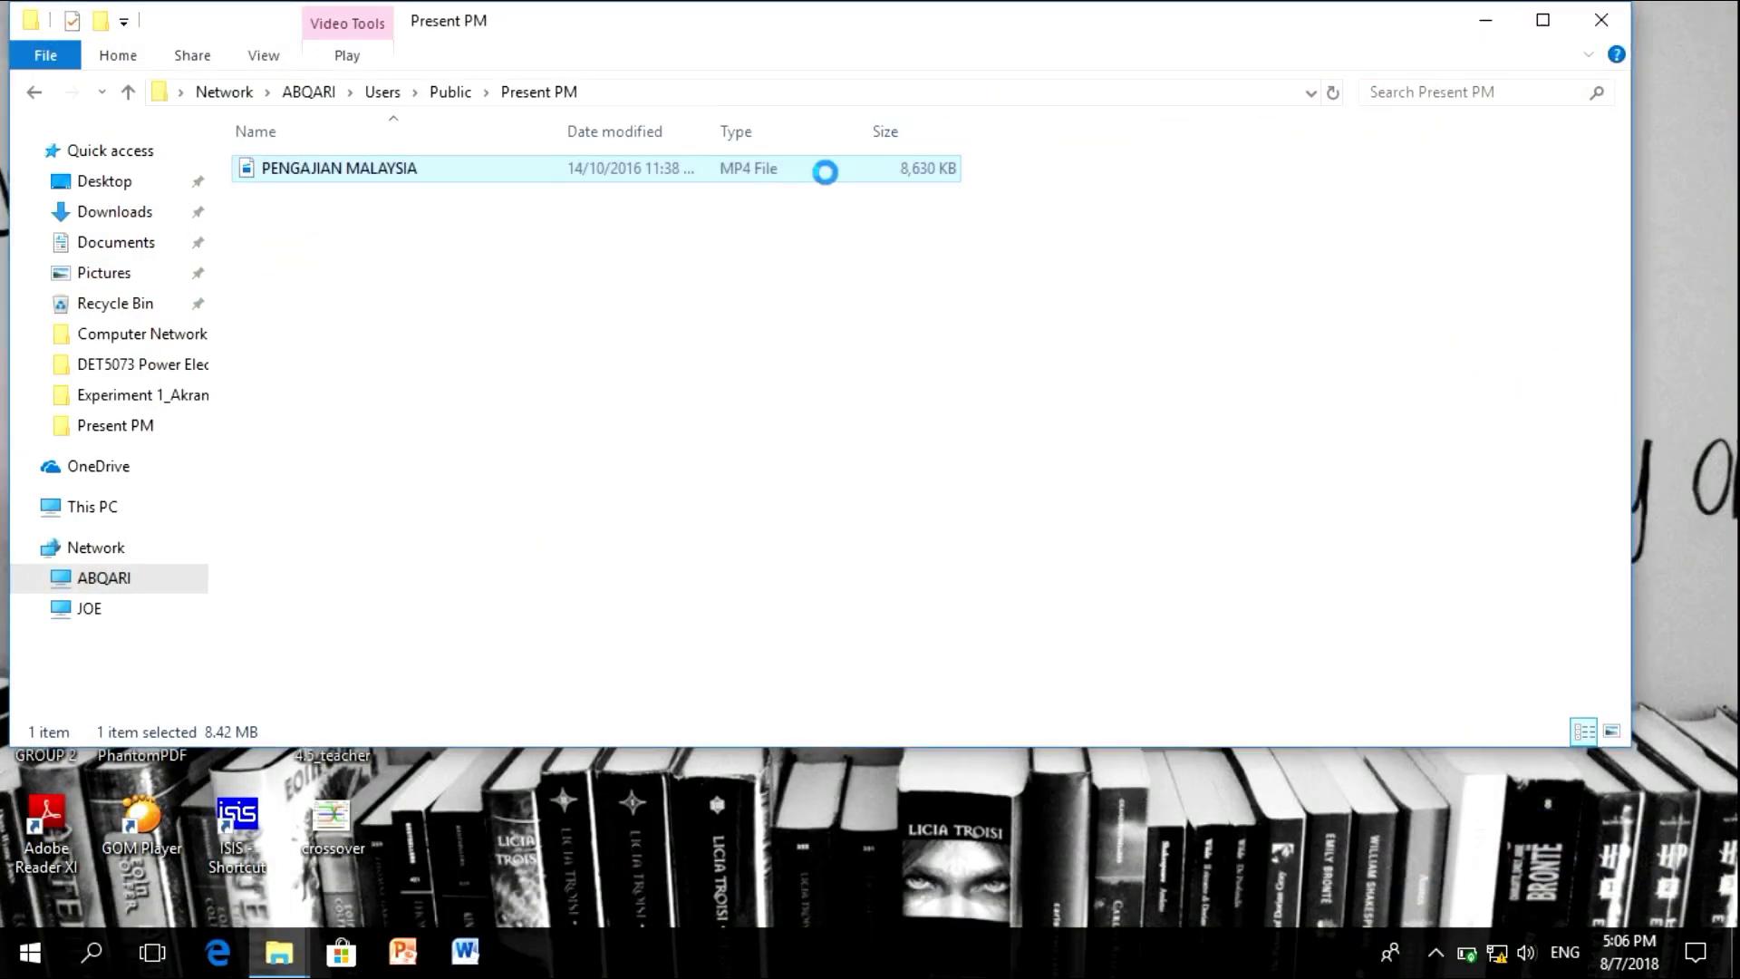
{"action": "left_click", "coordinate": [885, 623]}
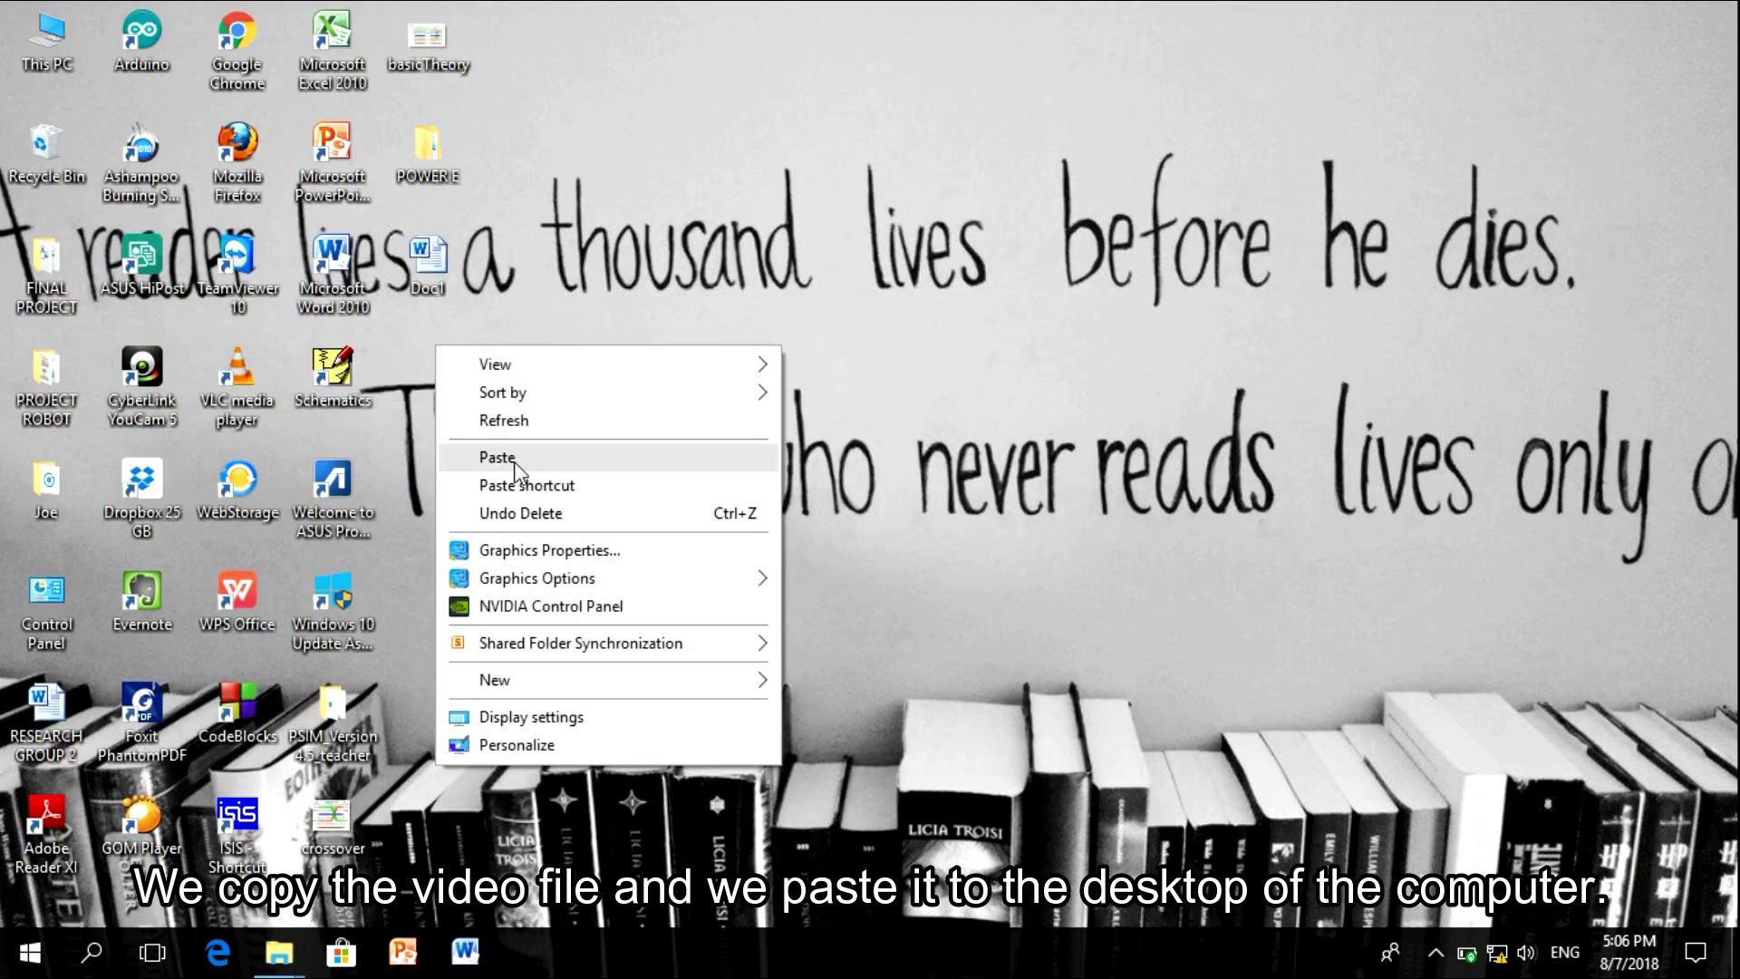
{"action": "left_click", "coordinate": [514, 460]}
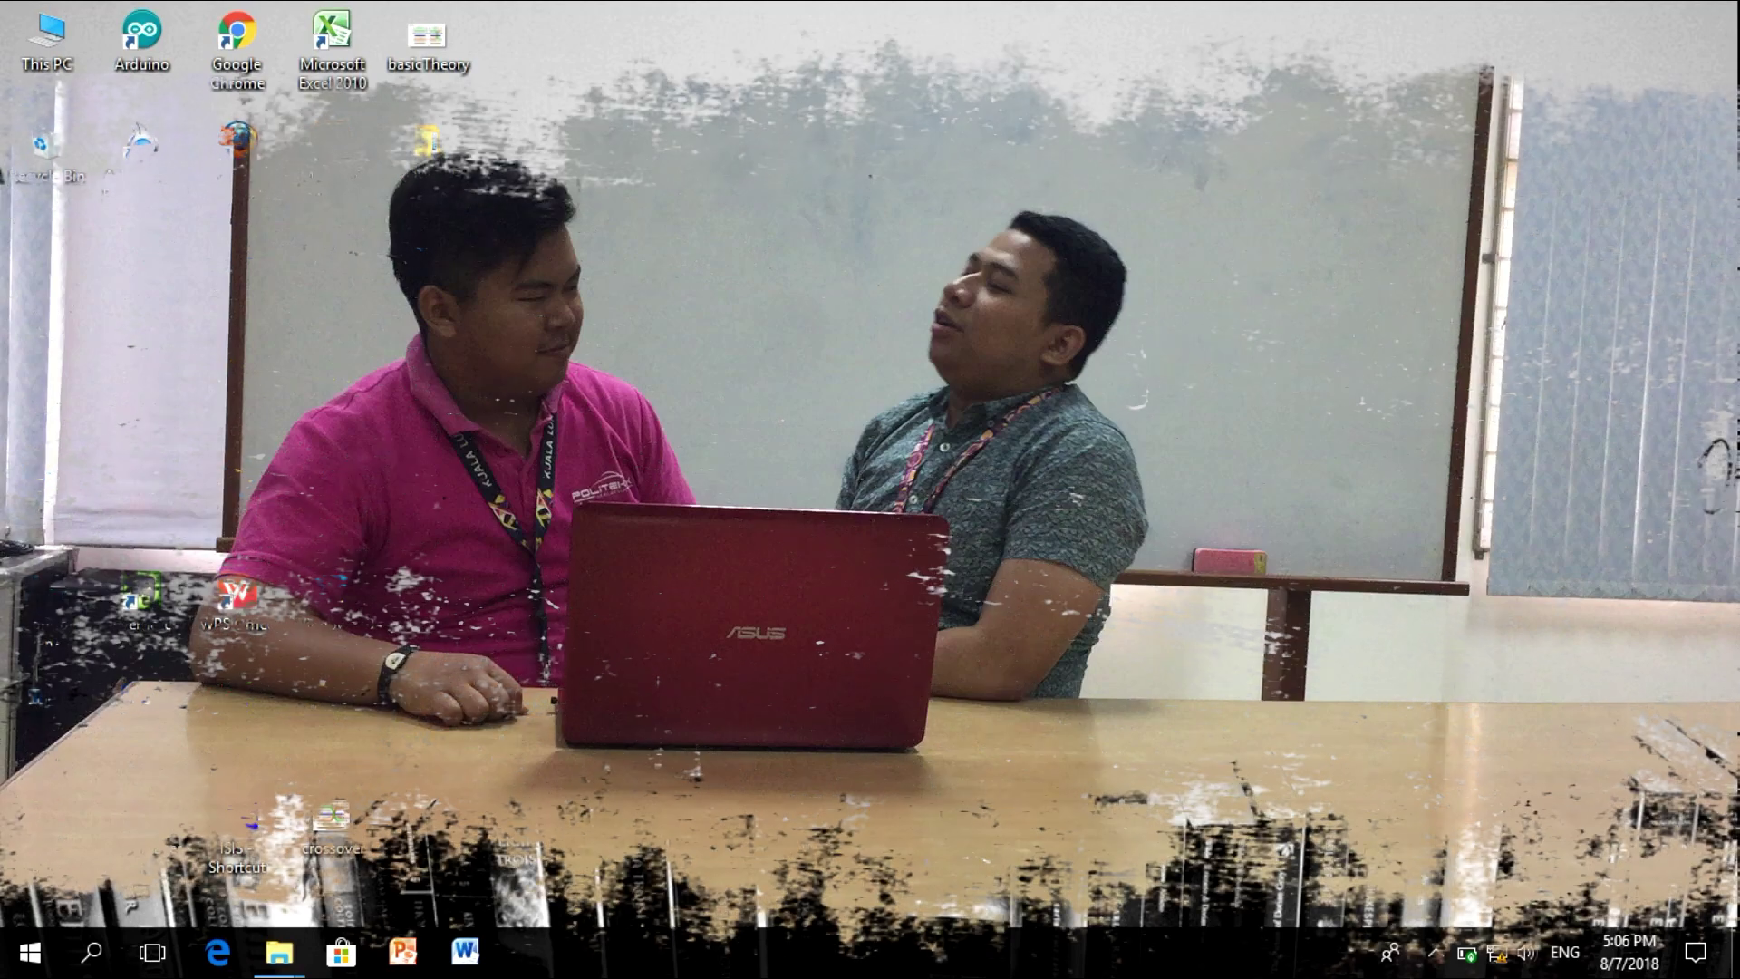